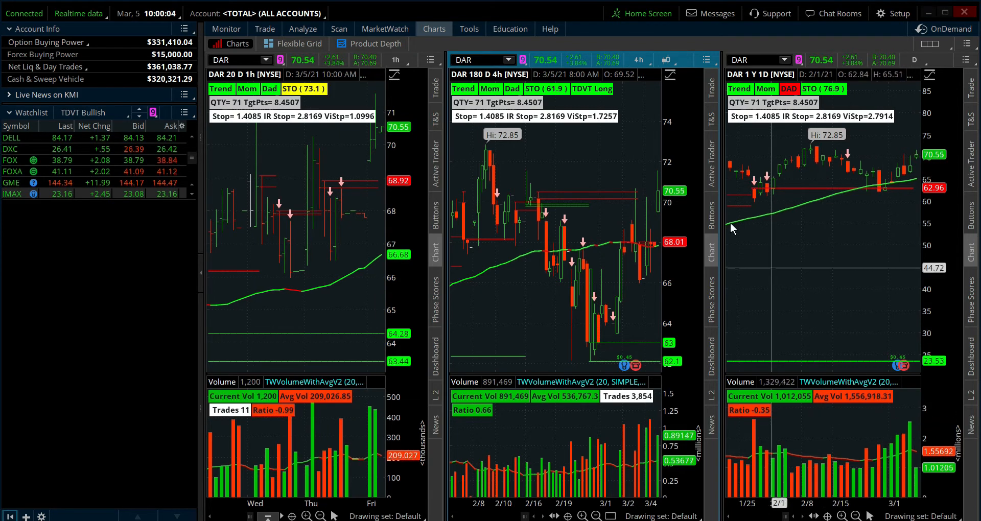
click(706, 61)
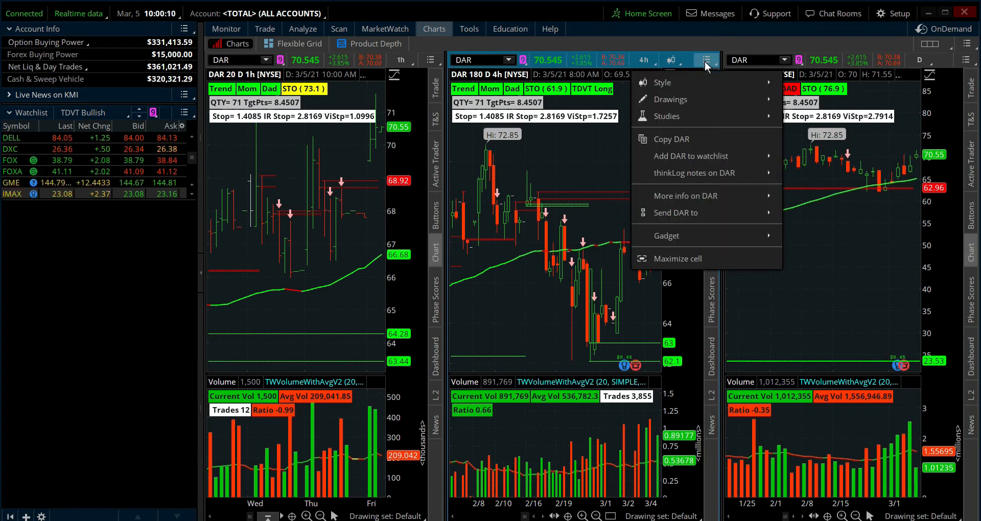
click(697, 259)
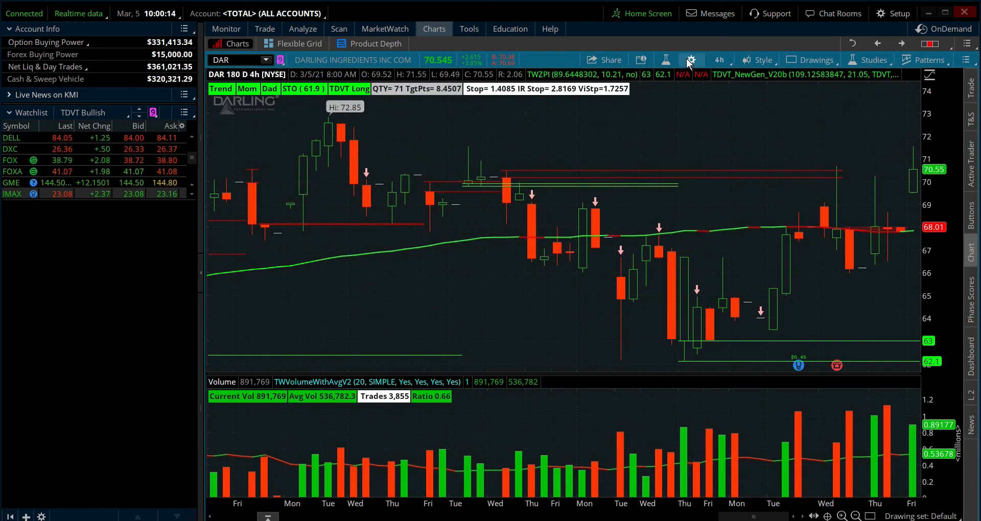
click(849, 42)
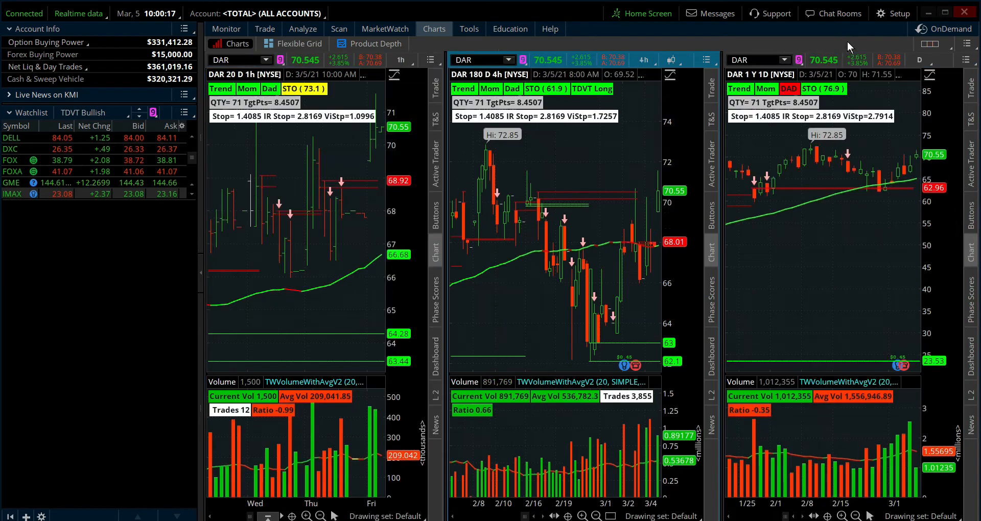
- Review the equities settings of the 4-hour DAR chart, including the extended-hours session option, and accept them
right_click(628, 177)
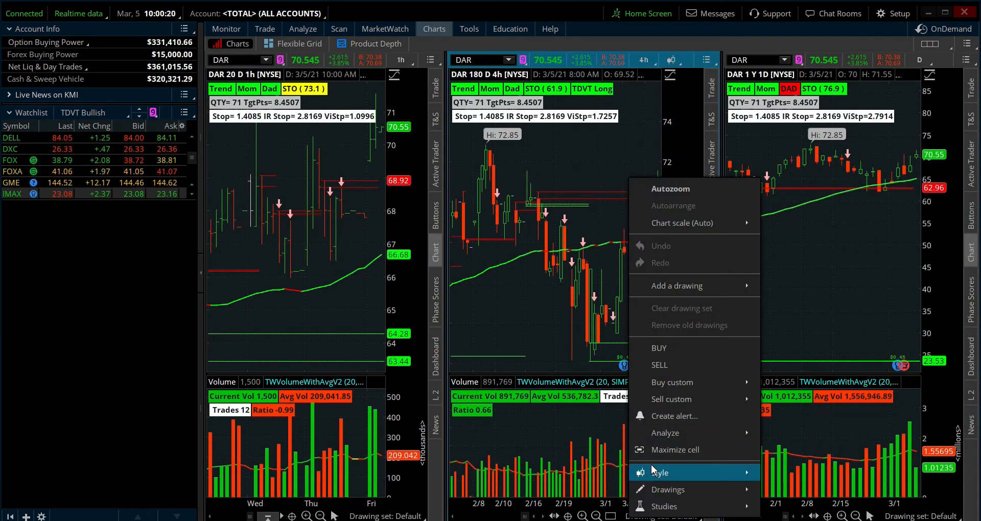
mouse_move(667, 474)
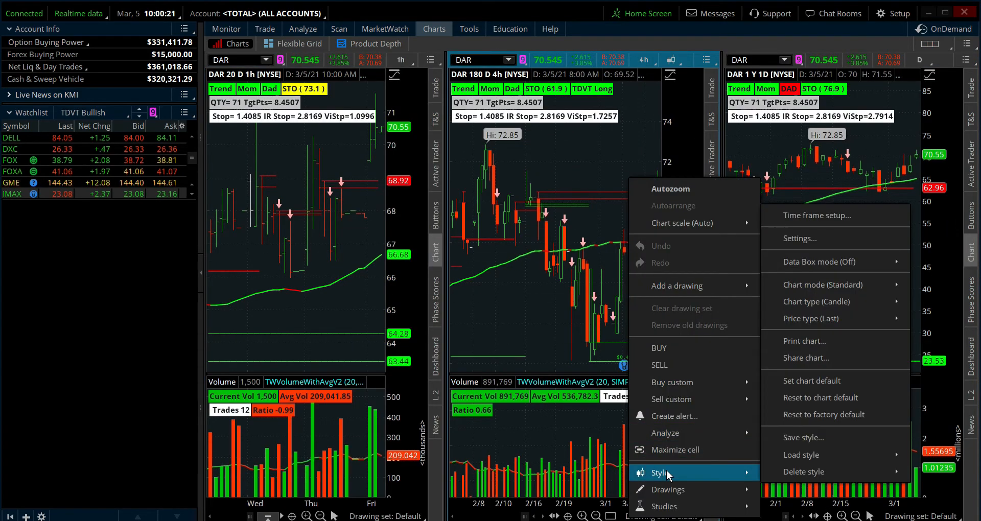
click(816, 238)
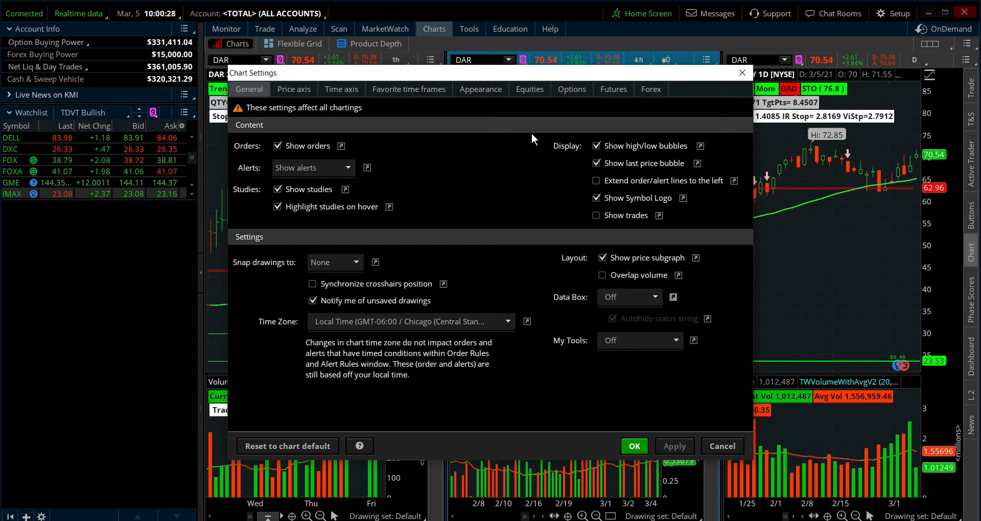
click(533, 87)
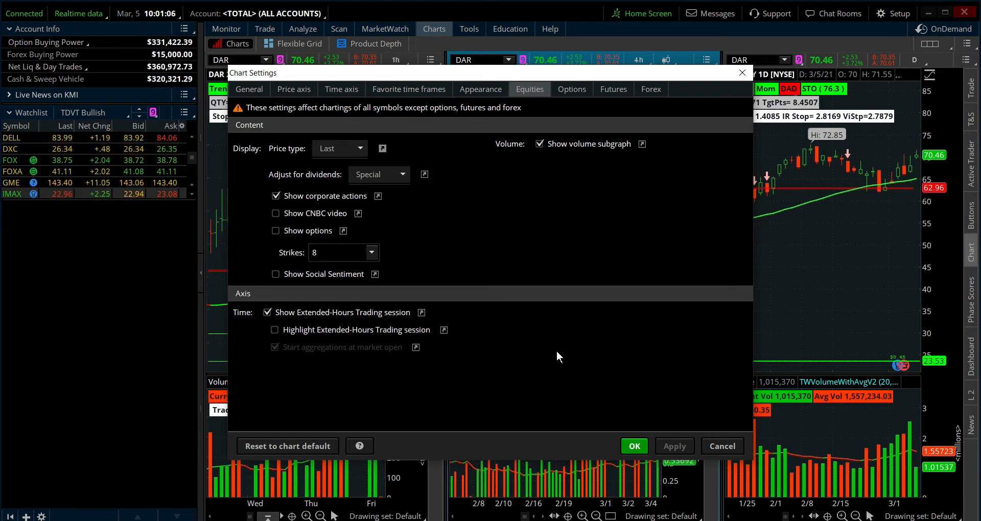
click(634, 446)
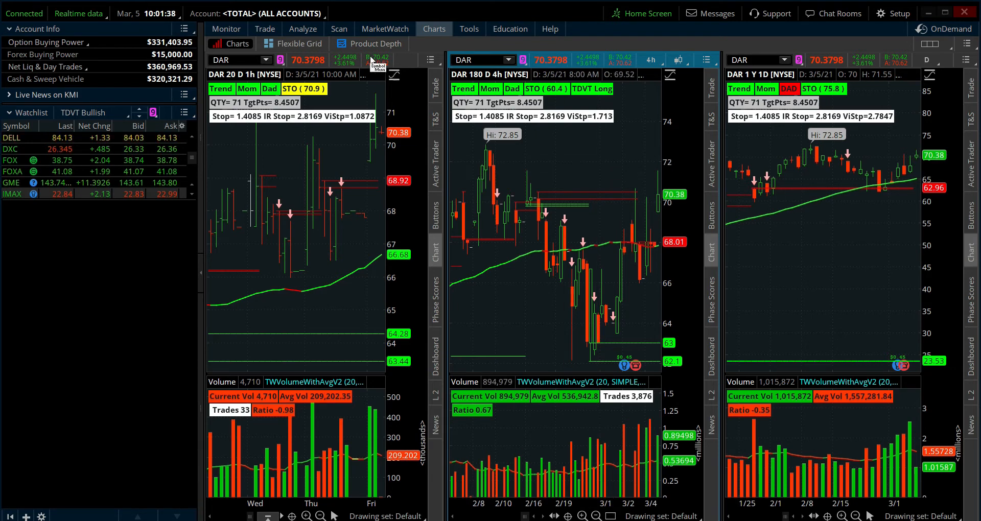
- Create and save a new Stock Hacker scan query named "Training video TDVT Bullish"
click(343, 27)
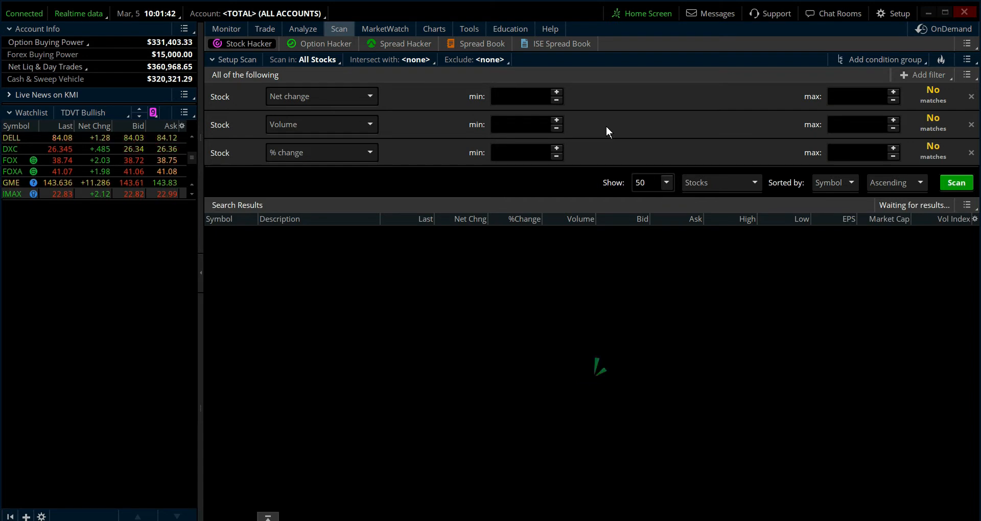
click(966, 61)
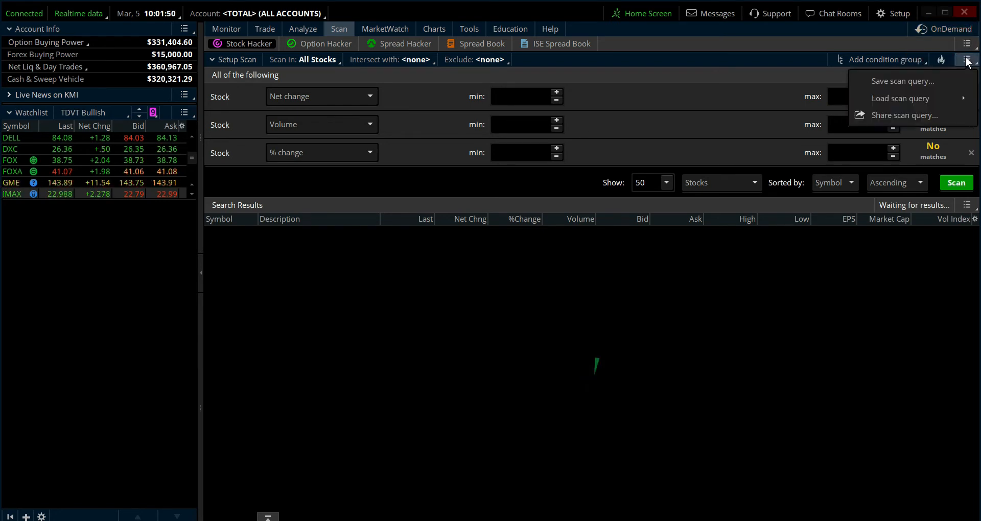
mouse_move(929, 98)
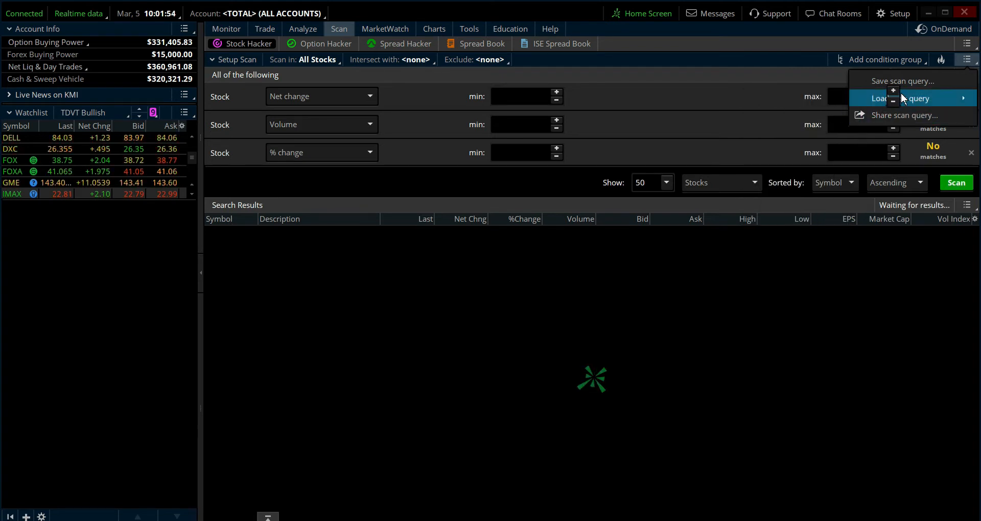
mouse_move(862, 97)
mouse_move(795, 141)
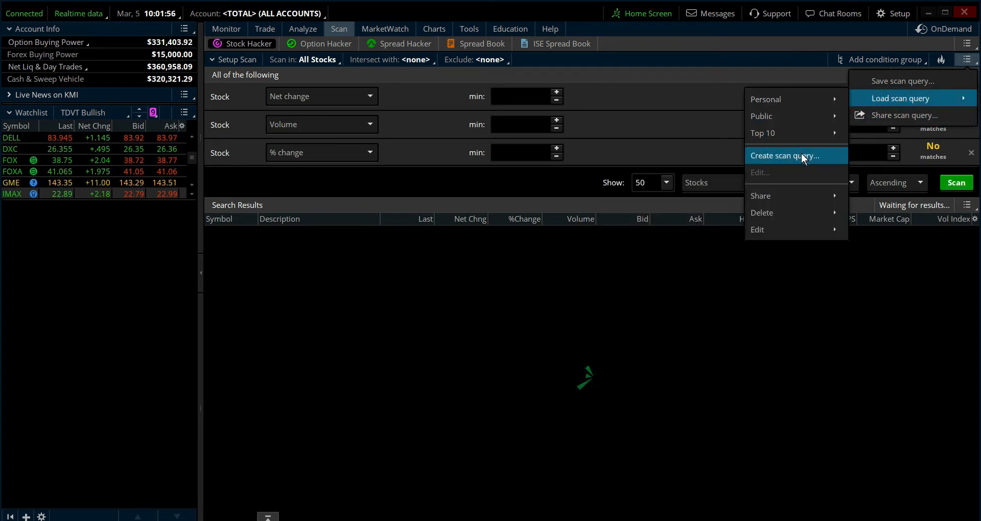
click(801, 154)
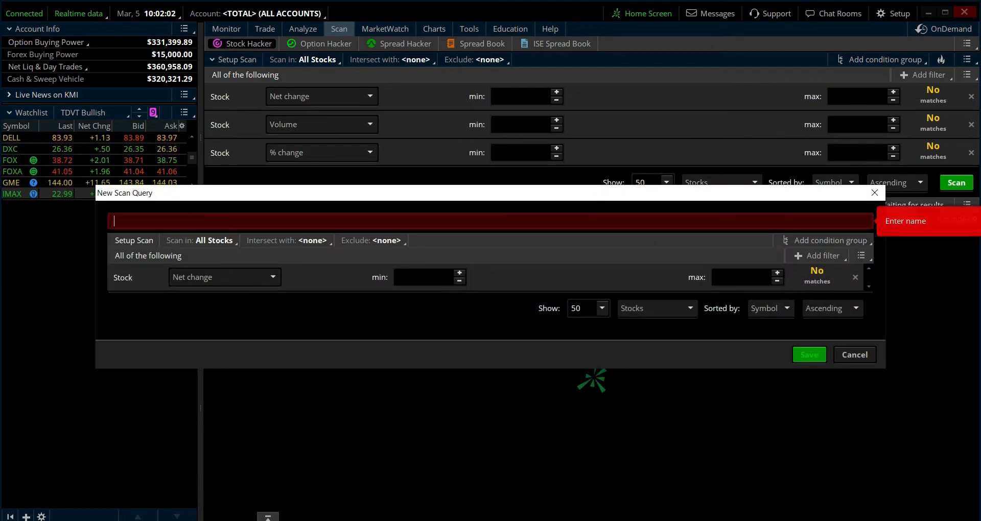
text(Training v)
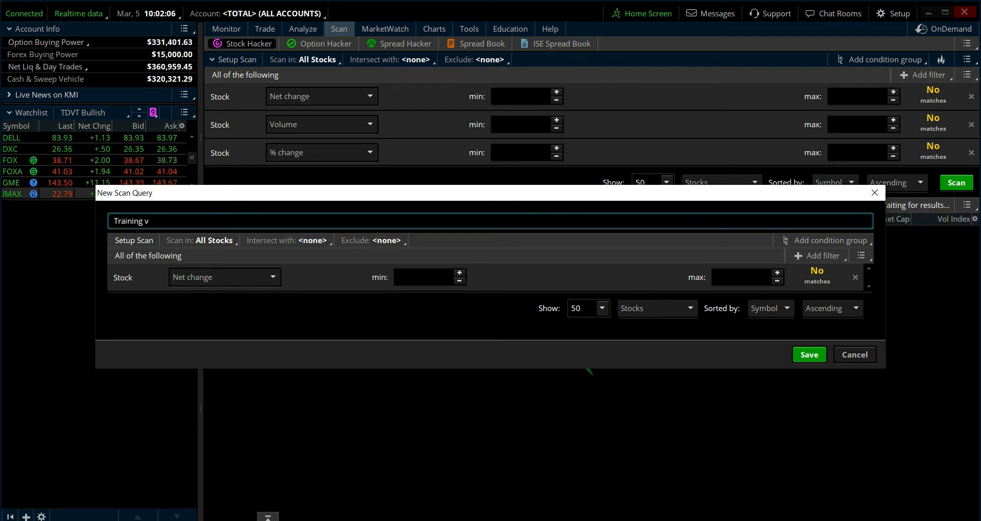
text(ideo)
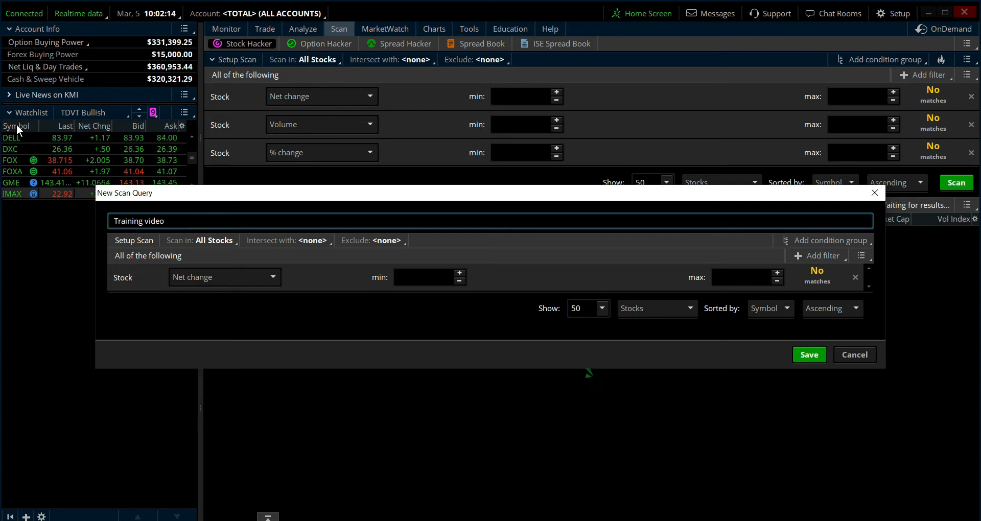
text(TDVT B)
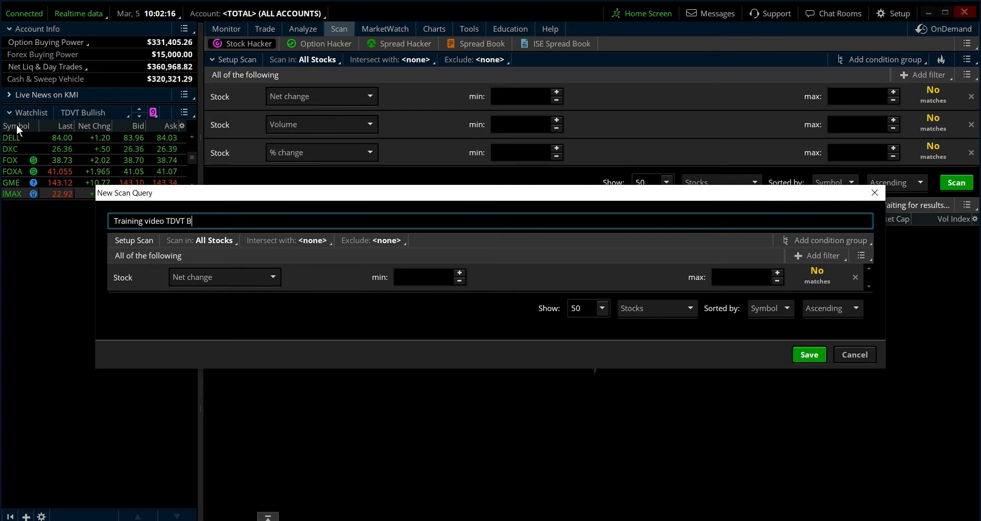
text(ullish)
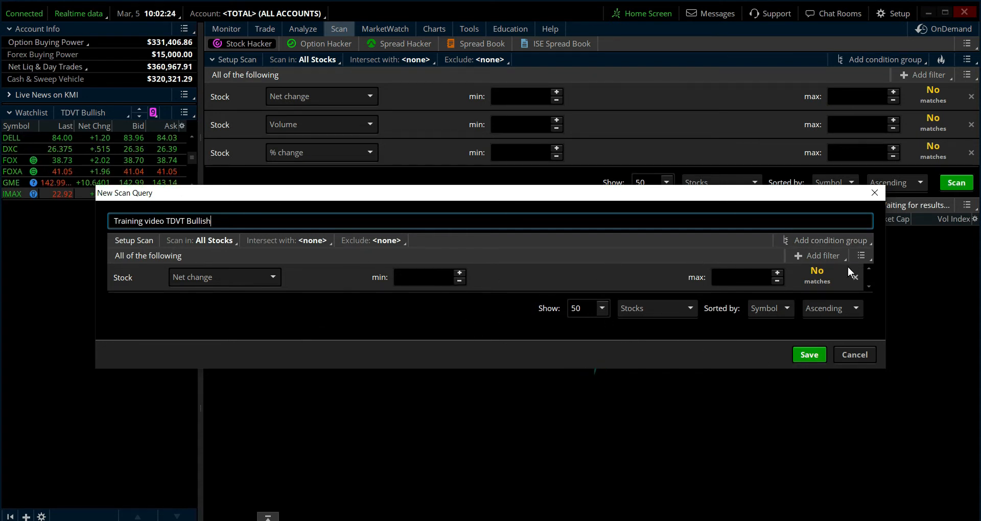
click(800, 358)
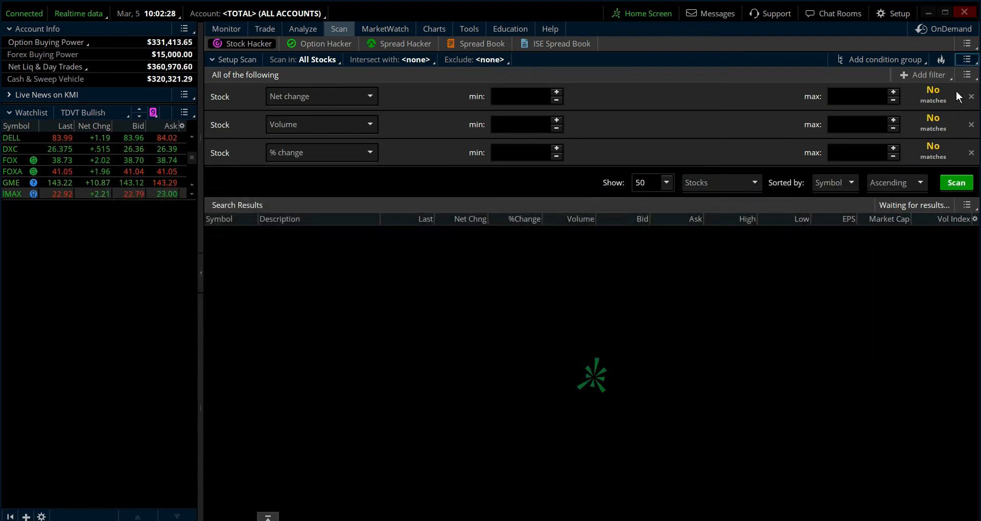
- Load the personal scan query "Training video TDVT Bullish" and remove its Volume and % change filters
click(966, 59)
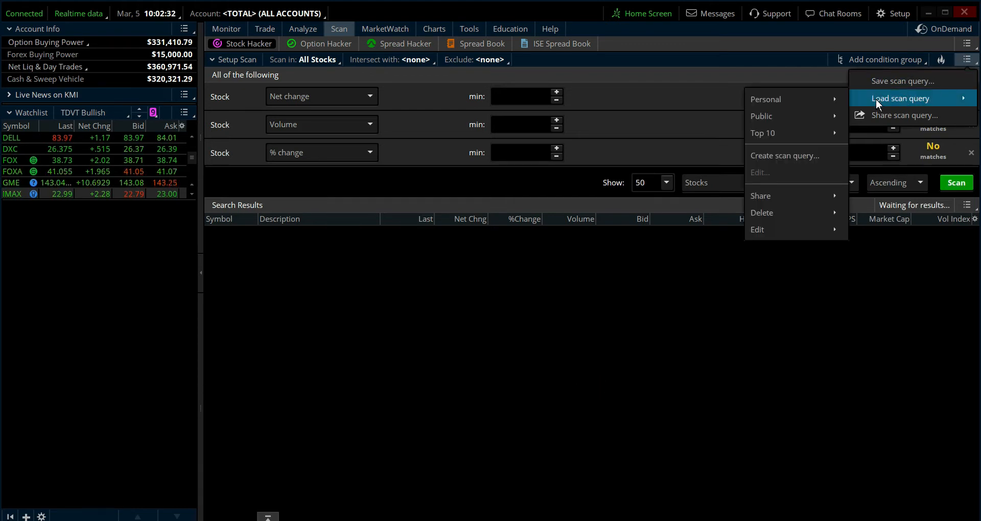
mouse_move(766, 99)
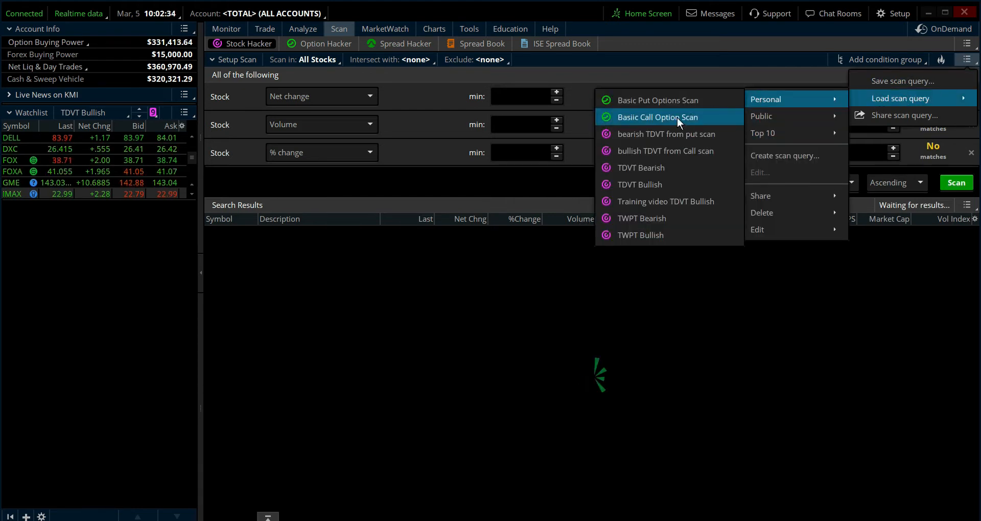
click(639, 200)
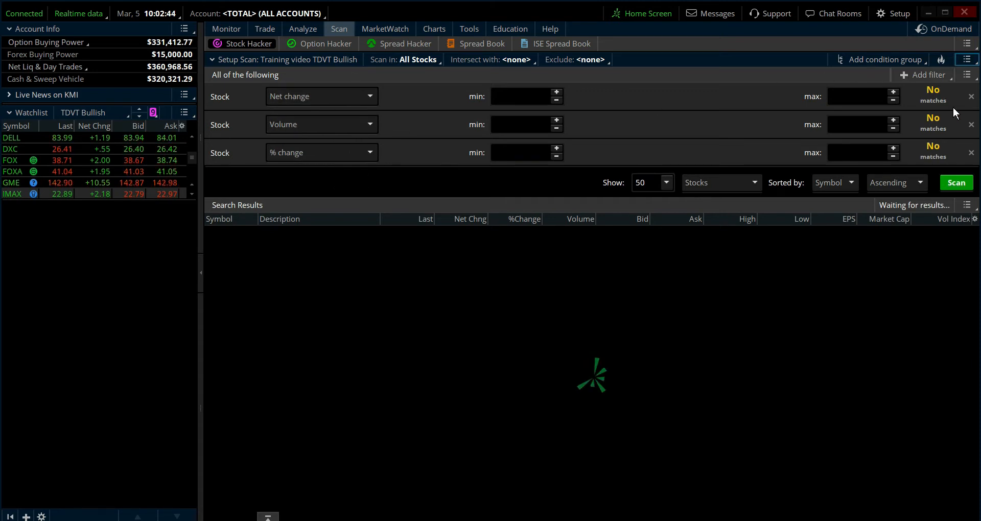
click(972, 153)
click(971, 124)
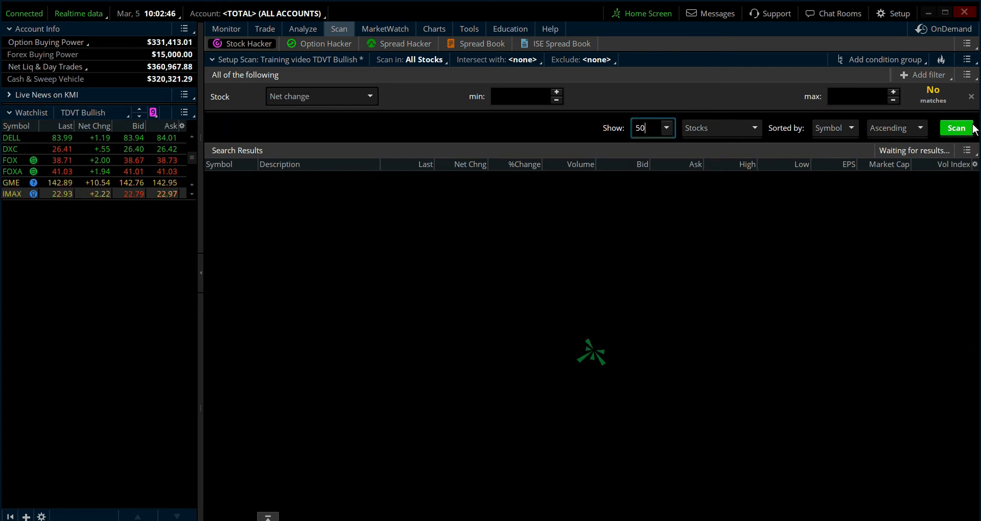
- Add a stock filter for Volume with a minimum of 500000
click(919, 72)
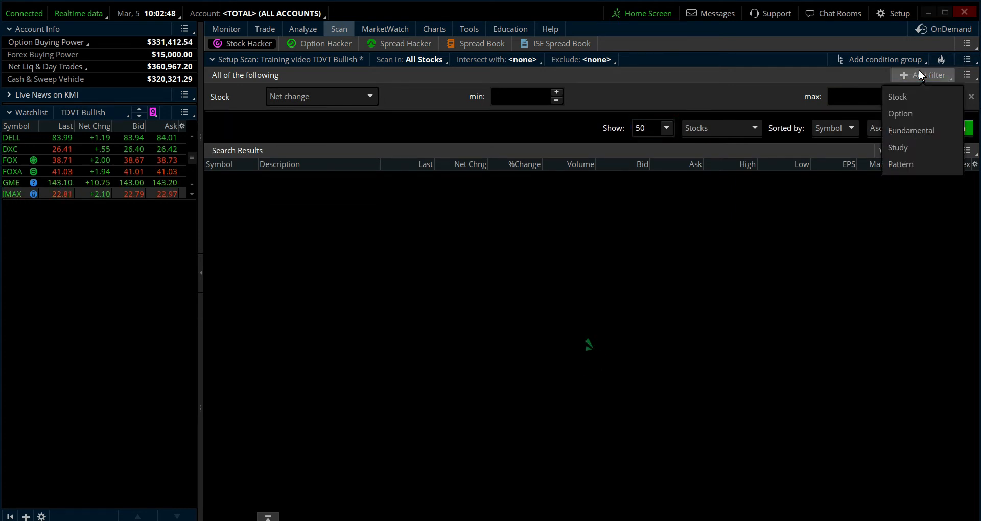
click(897, 97)
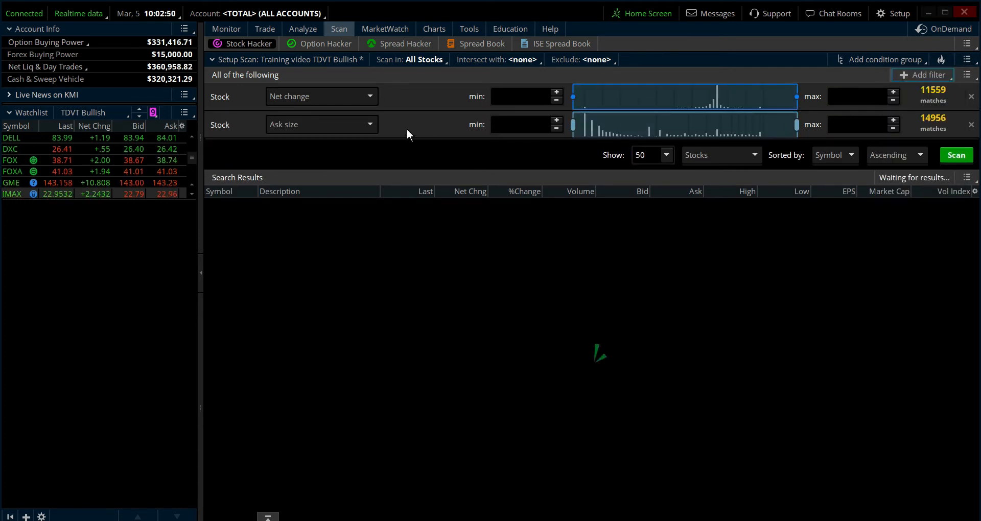
click(371, 123)
scroll(315, 235, down, 5)
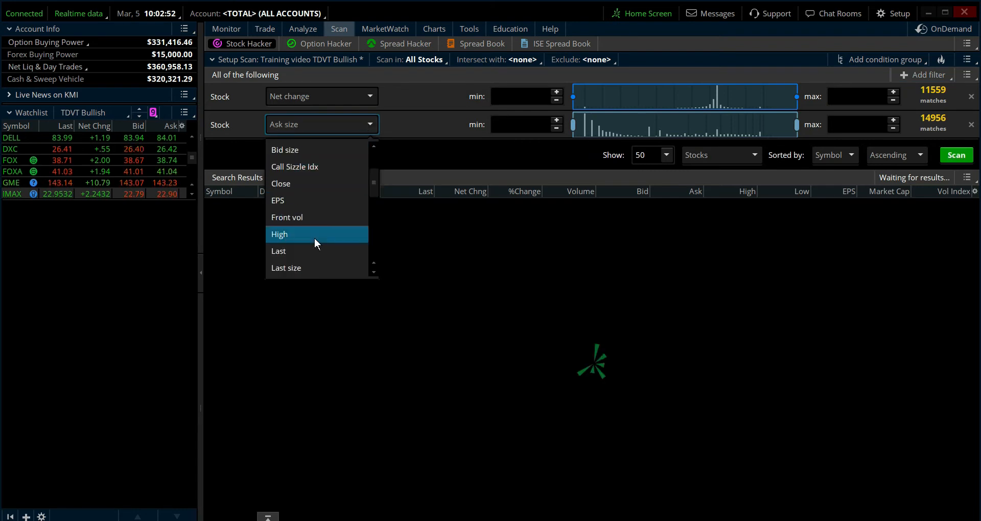
scroll(315, 234, down, 3)
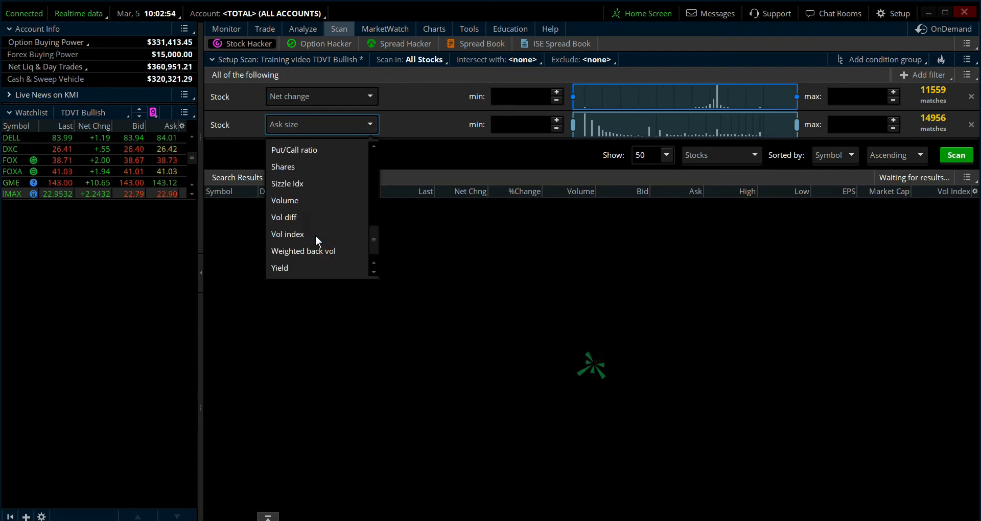
click(311, 195)
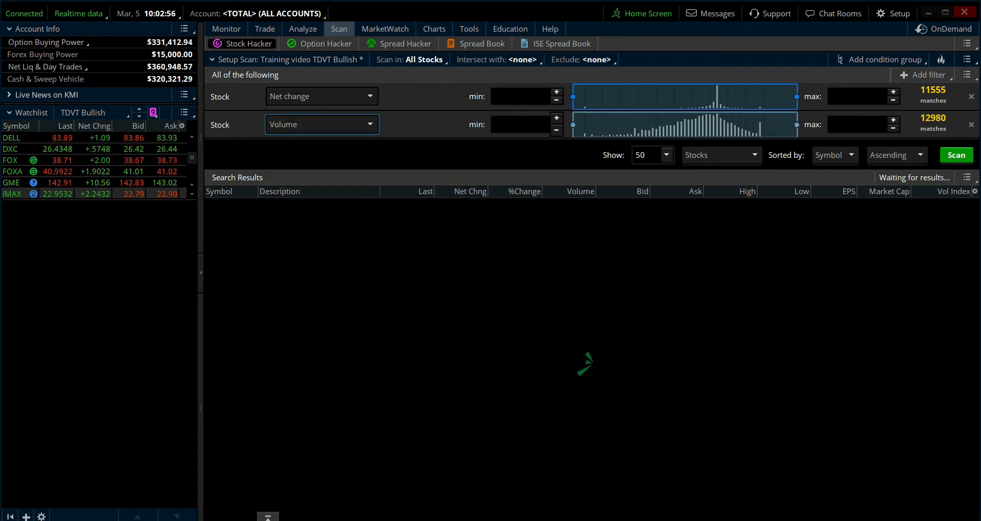
click(527, 125)
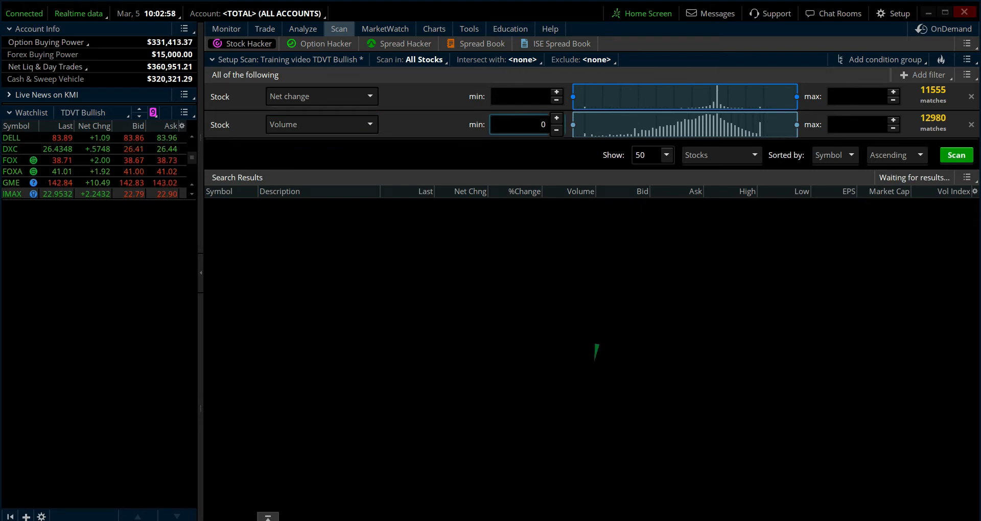
text(5000)
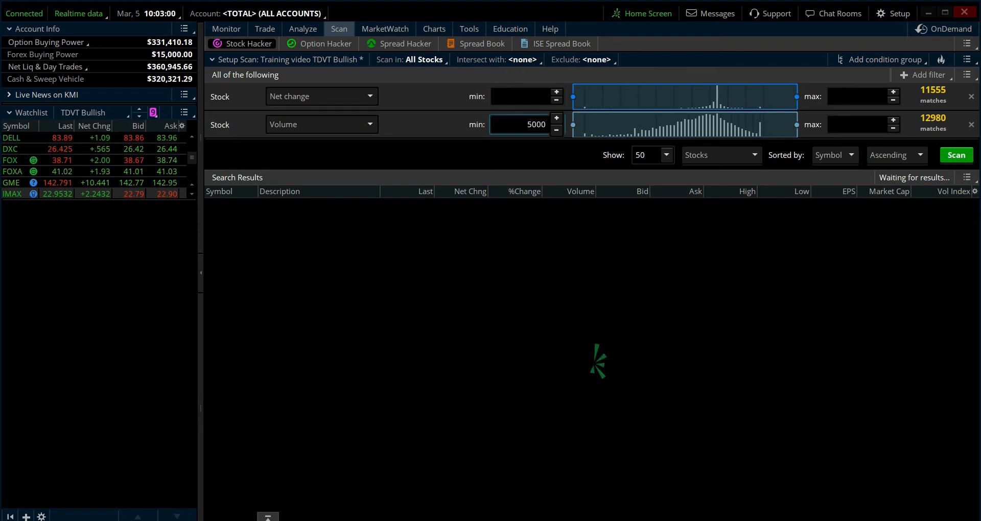
text(0)
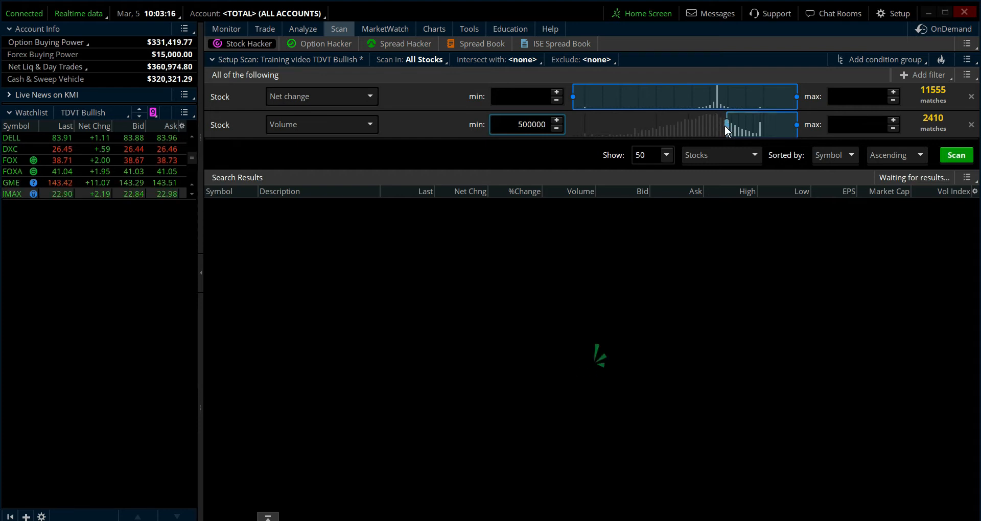
- Try Volume minimums of about 105170 and 524054 on the filter's distribution range, and set the minimum back to 500000
drag(725, 125, 715, 124)
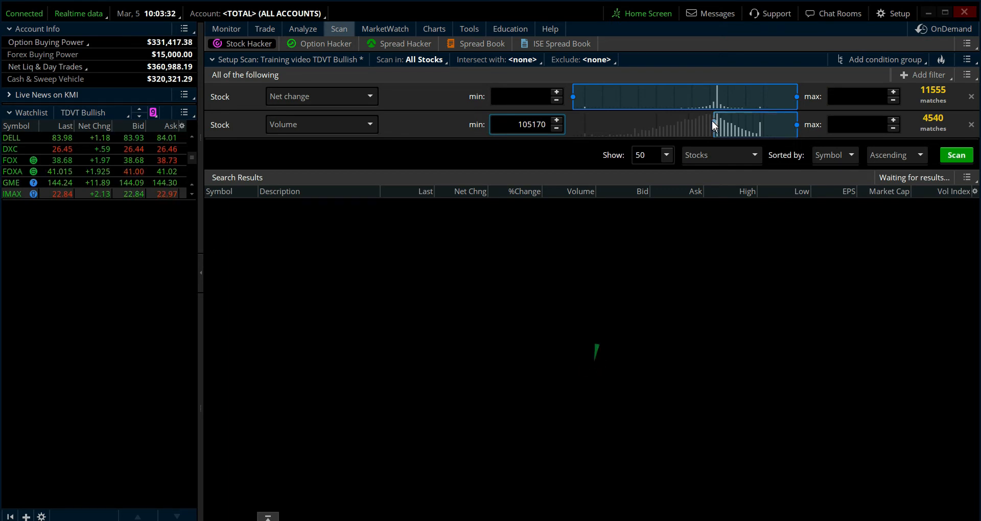
drag(714, 124, 731, 128)
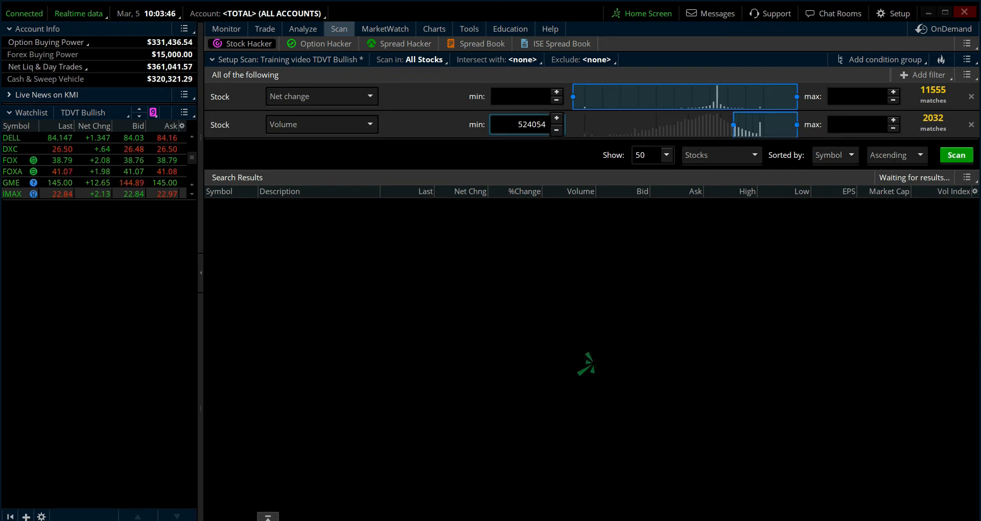
drag(522, 125, 548, 126)
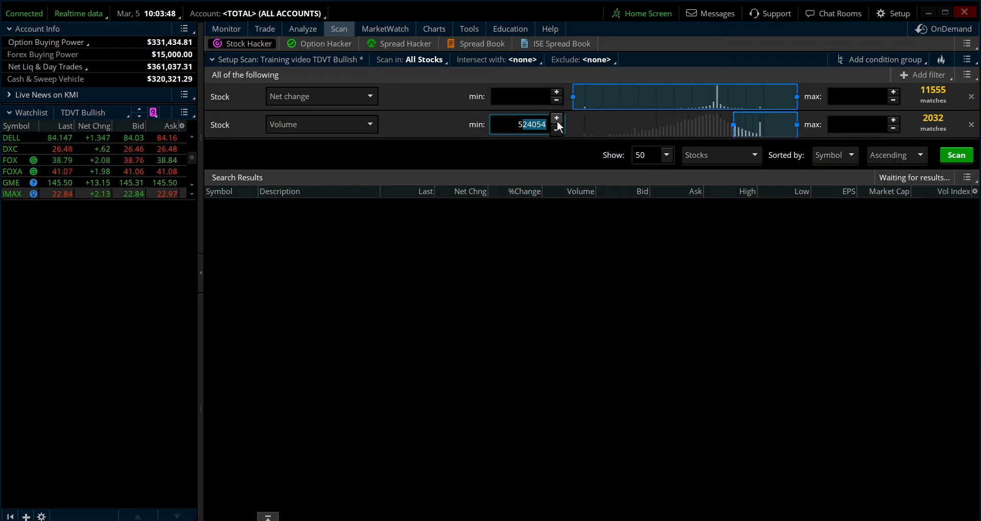
text(3)
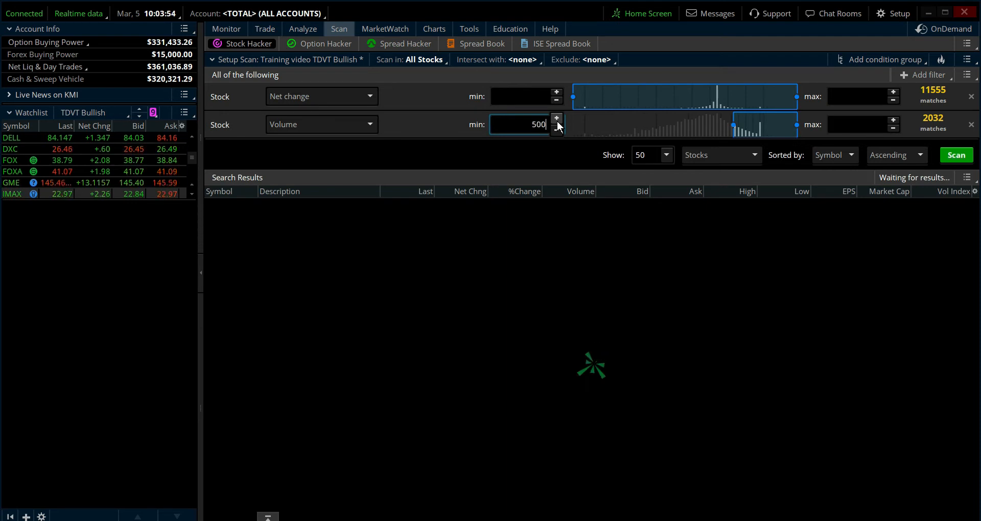
text(000)
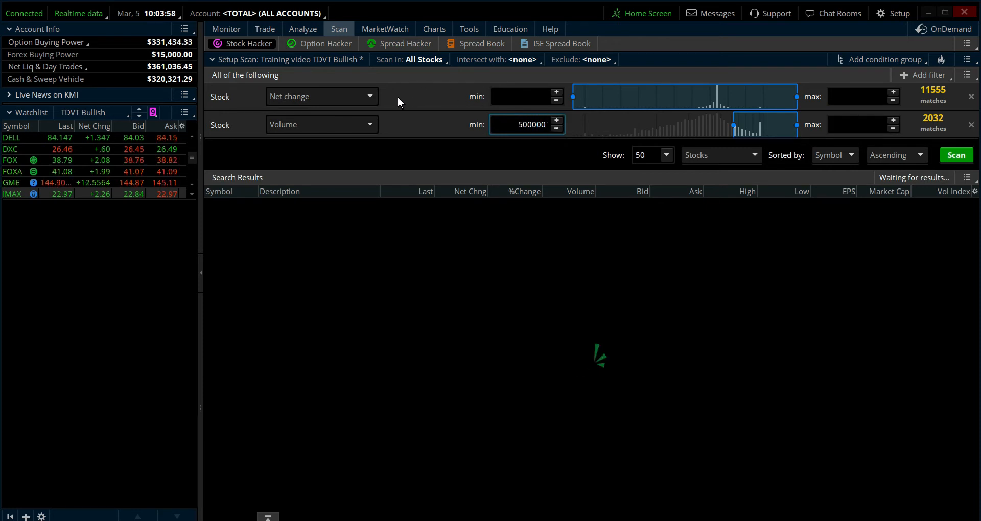
- Change the Net change stock filter to Last and set its minimum to 10.00
click(370, 95)
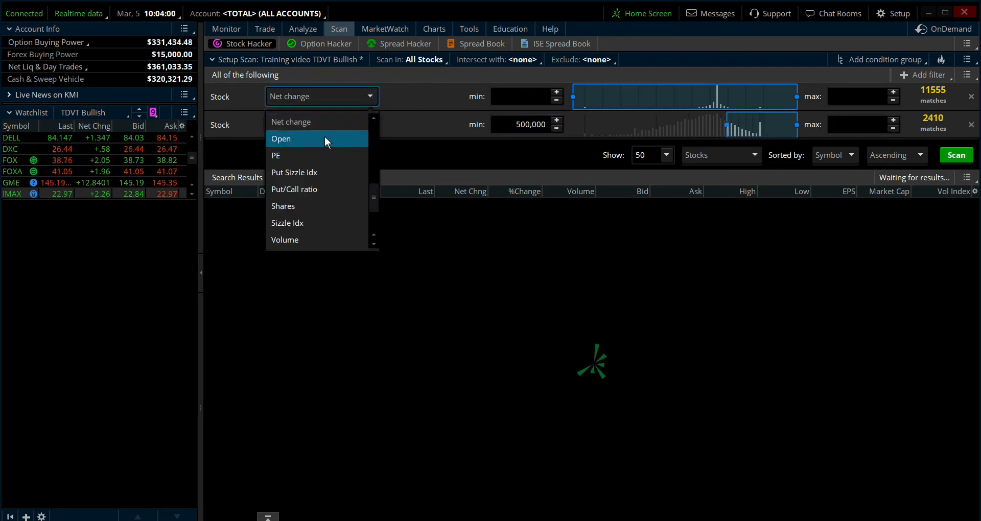
scroll(323, 173, up, 4)
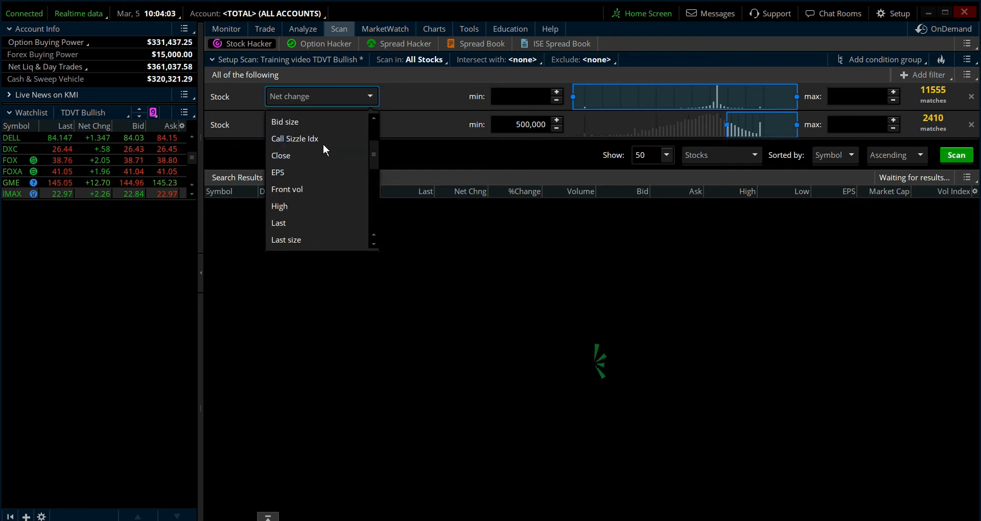
click(302, 221)
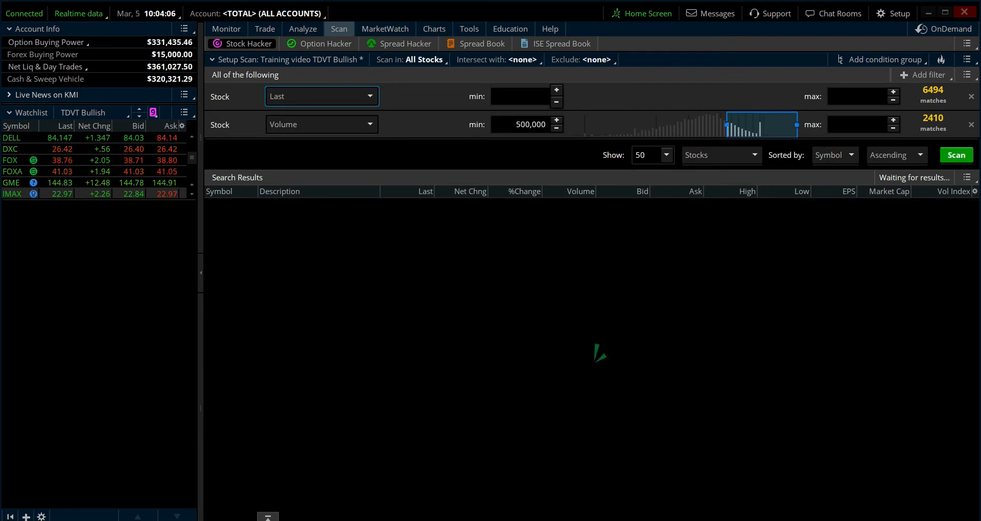
click(523, 96)
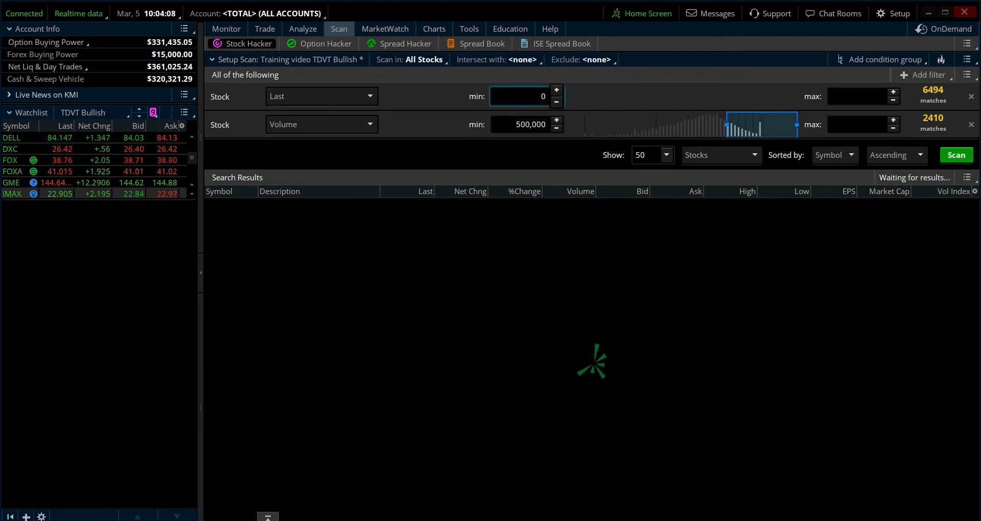
text(1)
key(Return)
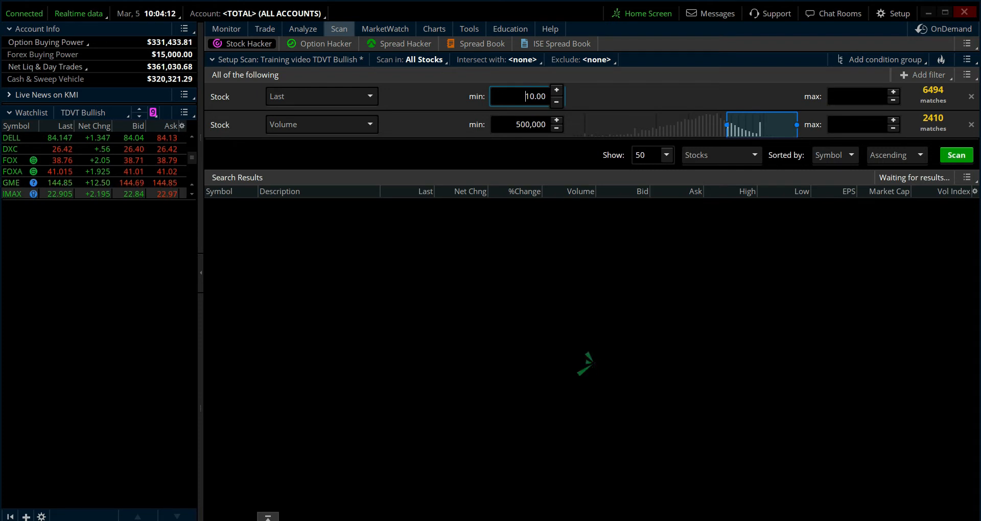
- Set the maximum of the Last price filter to 500.00
click(849, 97)
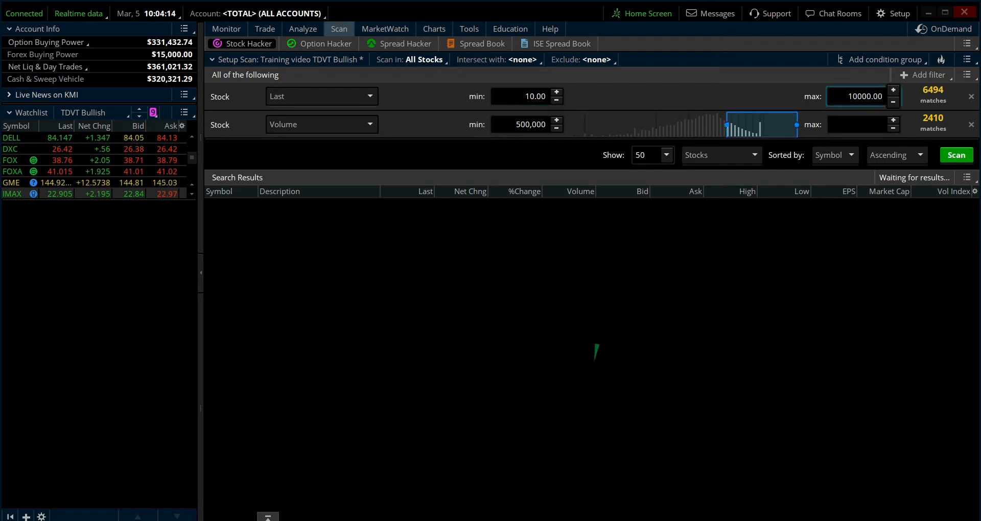
text(500.00)
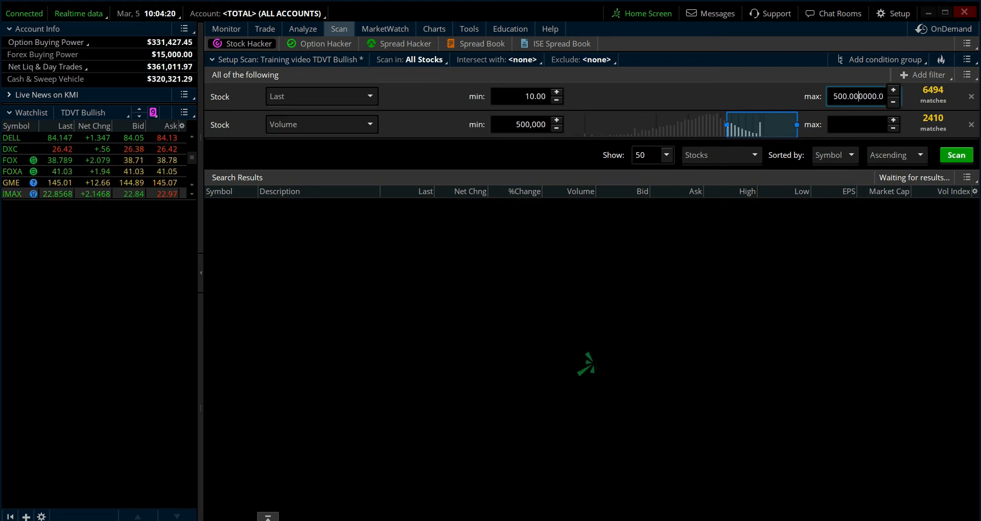
key(Delete)
key(Delete)
key(Delete)
key(Delete)
key(Delete)
key(Delete)
key(Delete)
key(Delete)
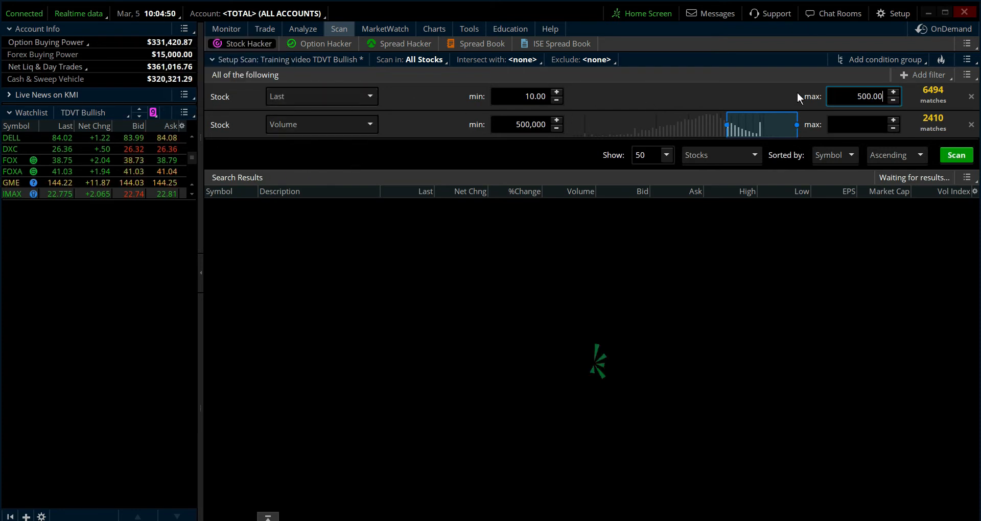
- Add a custom study filter to the scan and set its aggregation to 4 Hours
click(902, 74)
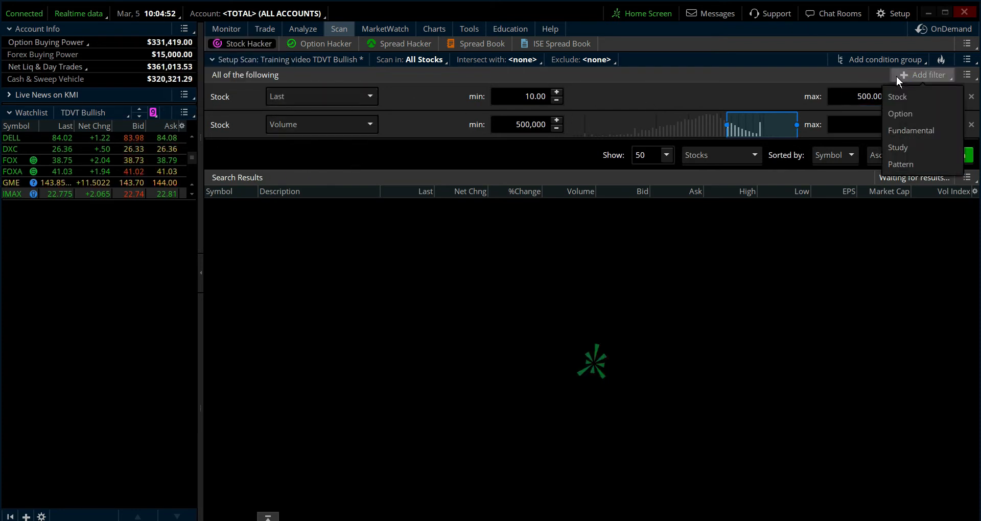
click(906, 147)
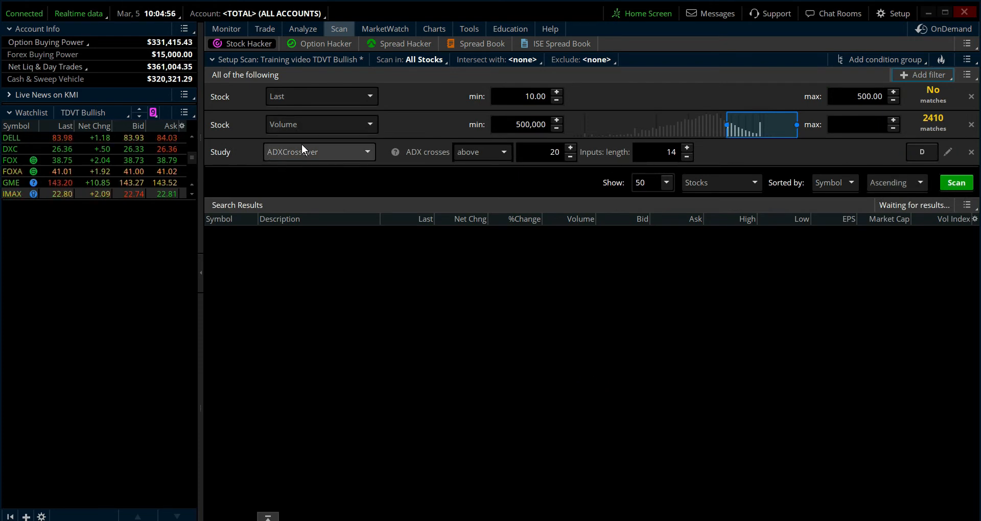
click(367, 149)
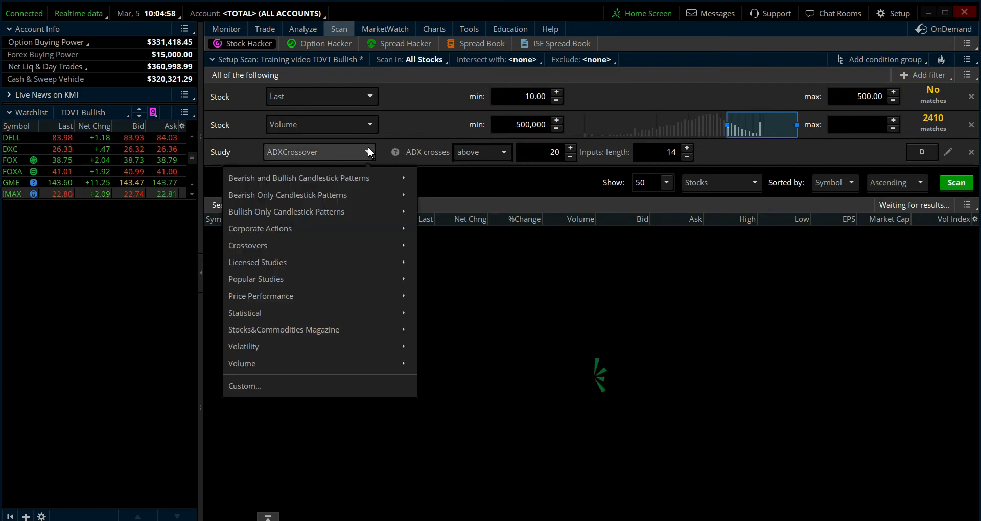
click(289, 381)
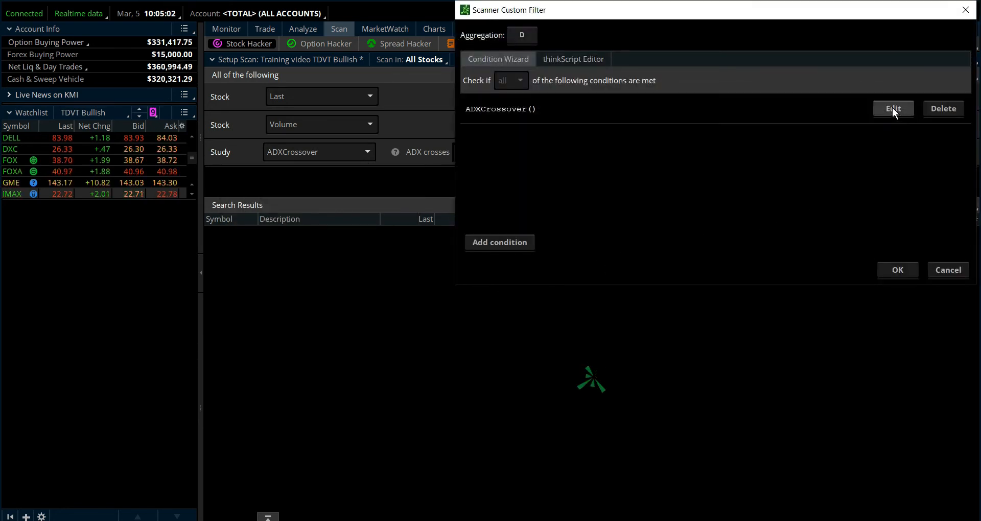
click(529, 32)
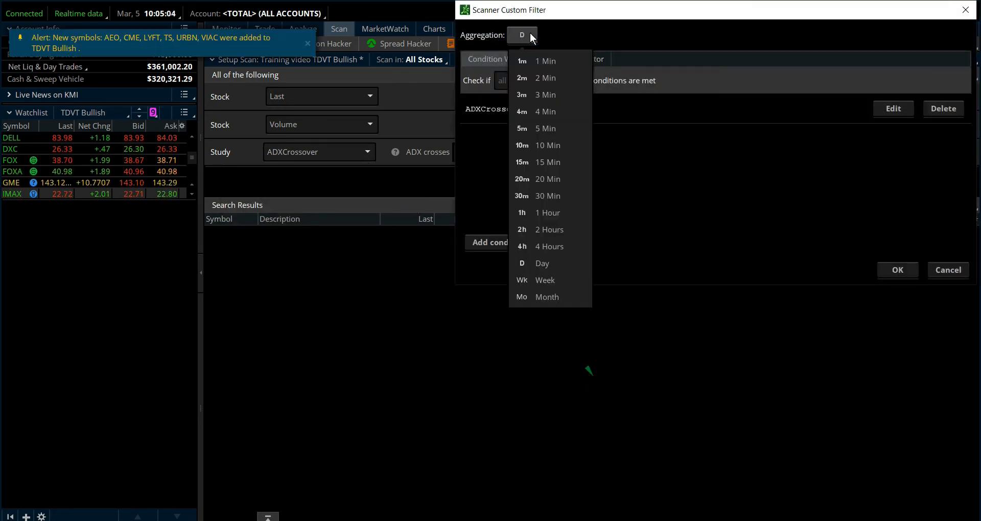
click(550, 245)
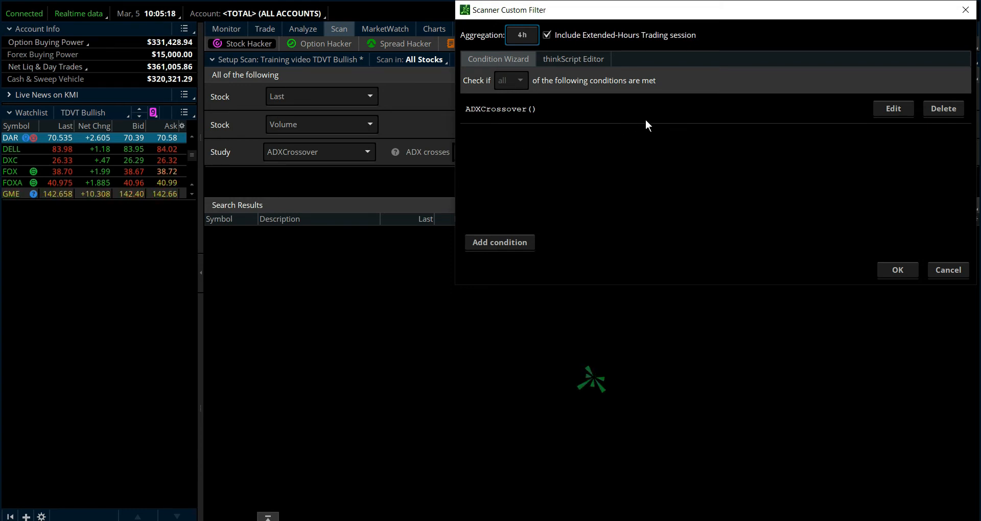
- Replace the study in the ADXCrossover condition with TDVT_New_Gen_Scan_V20b from the User Defined Studies
click(895, 110)
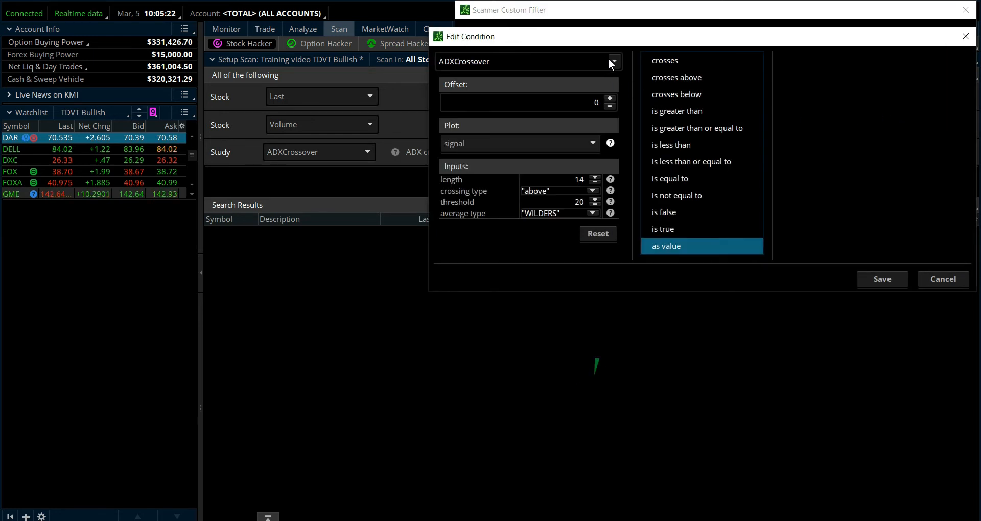
click(613, 61)
click(482, 119)
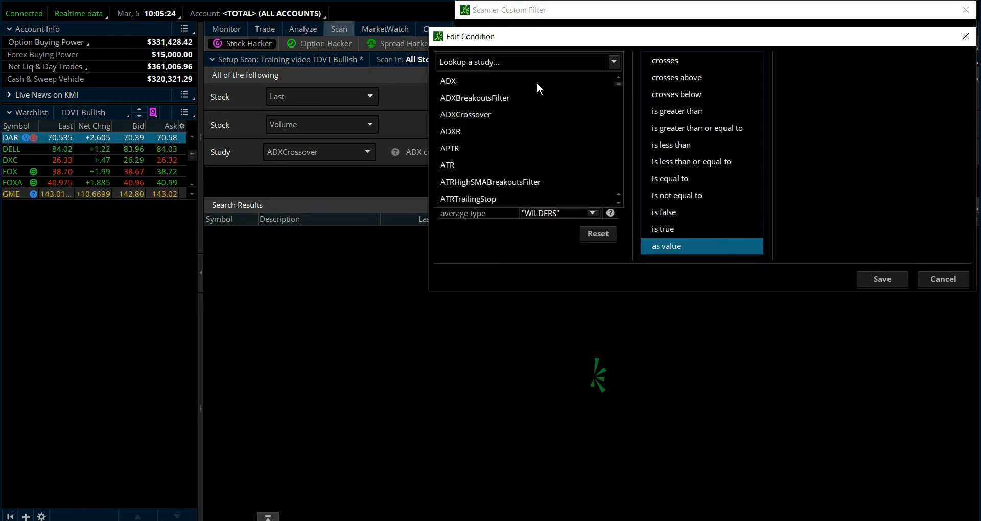
click(614, 62)
drag(615, 101, 629, 204)
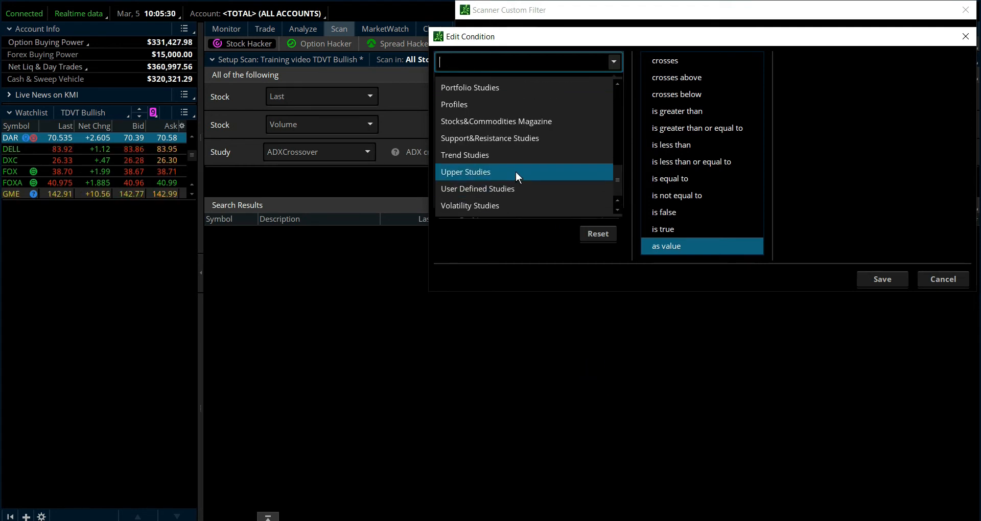
click(612, 62)
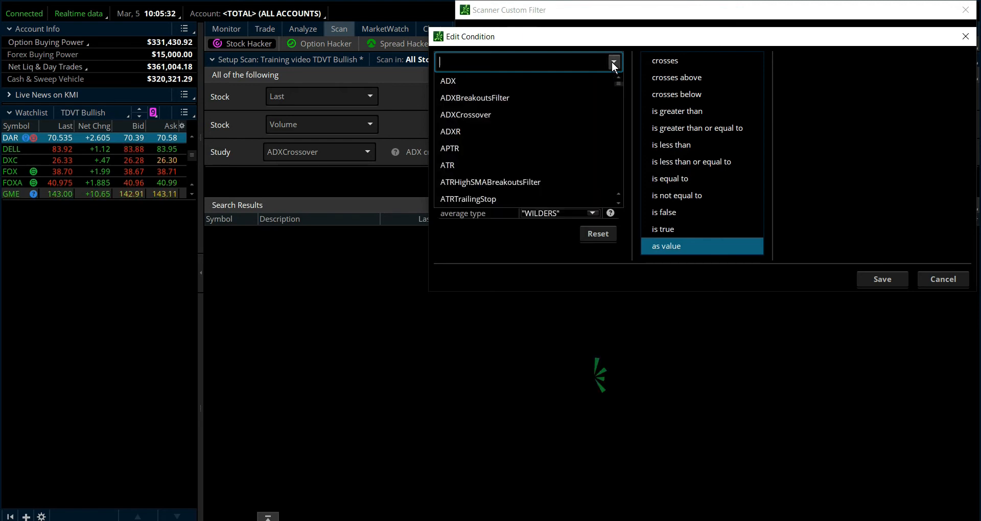
click(613, 62)
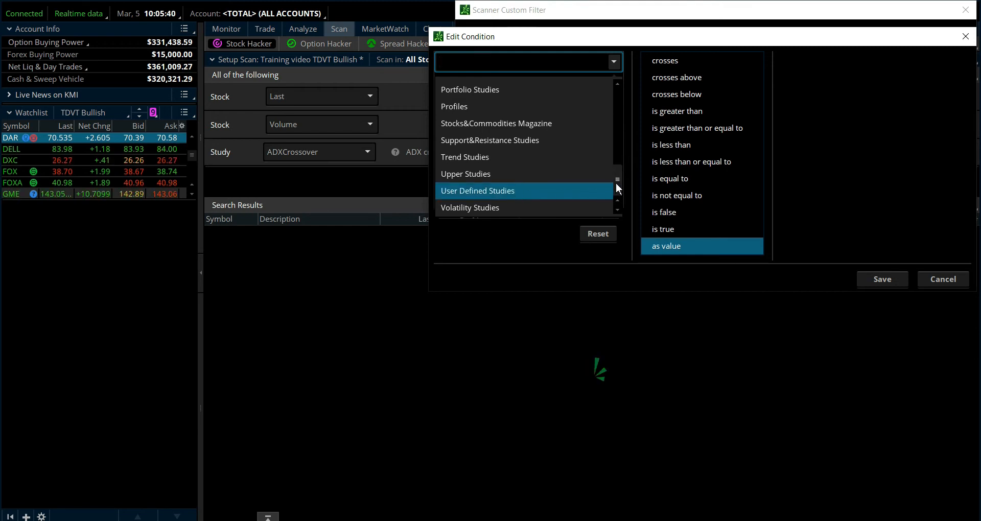
mouse_move(615, 183)
mouse_down()
mouse_move(609, 119)
mouse_move(620, 102)
mouse_move(624, 198)
mouse_up()
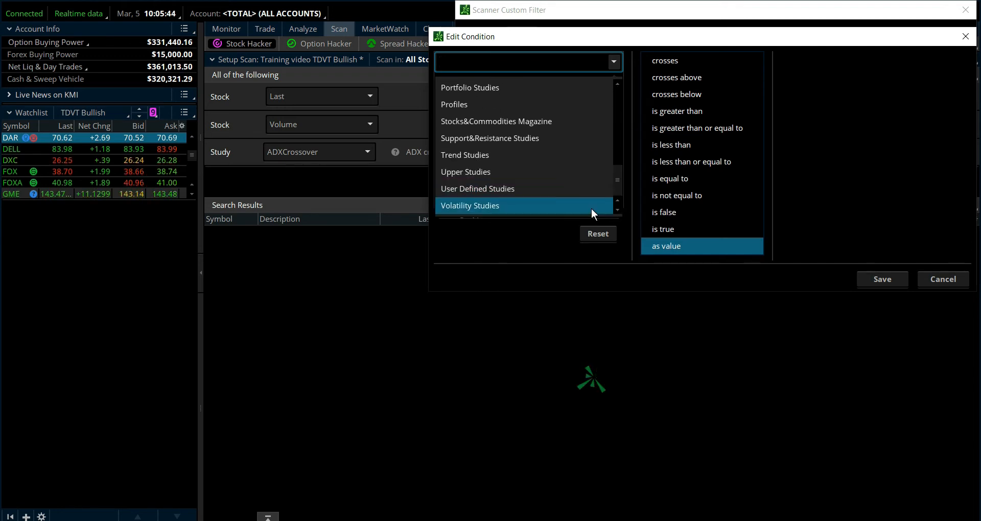
click(514, 188)
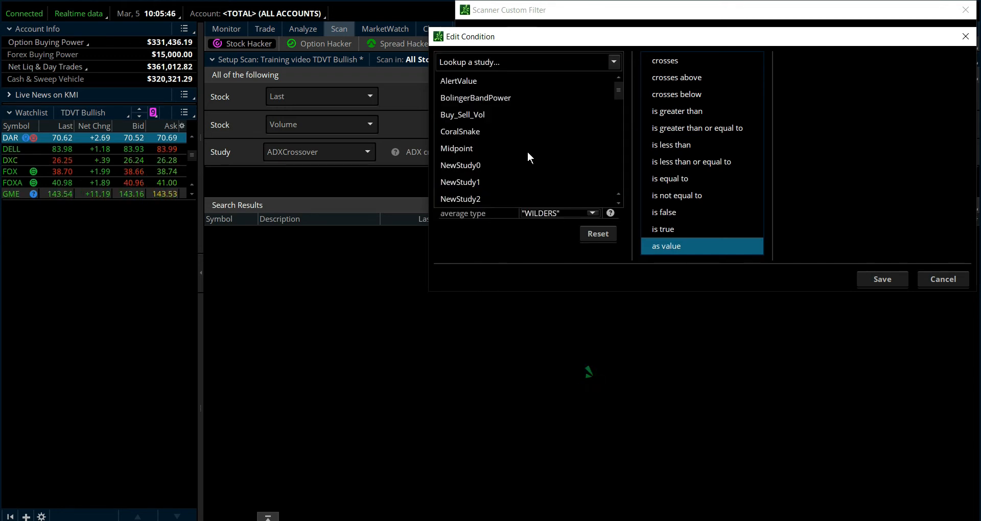
scroll(528, 145, down, 2)
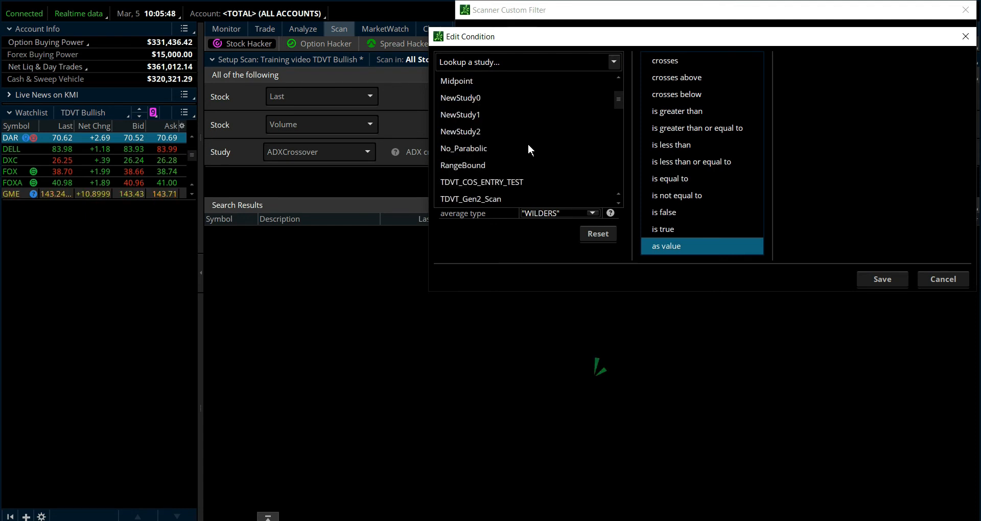
scroll(527, 151, down, 2)
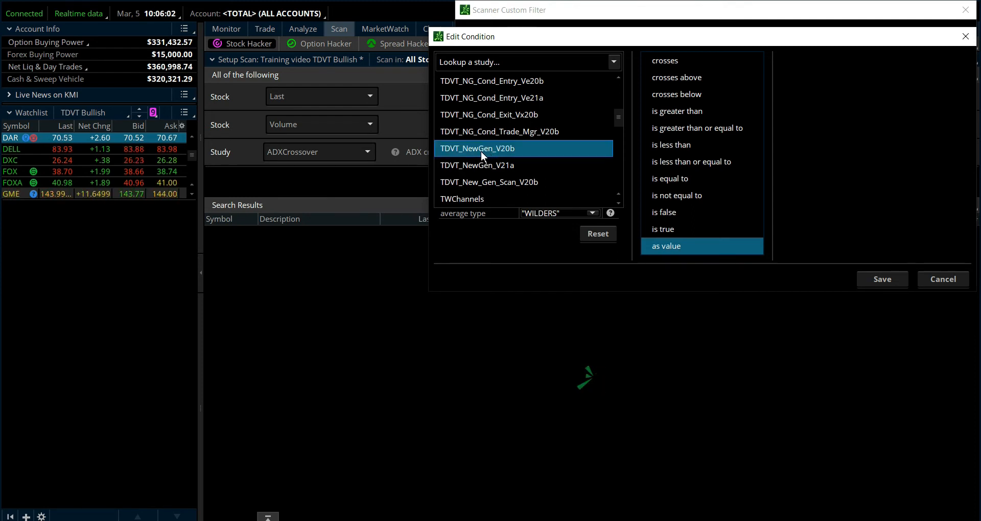
click(505, 183)
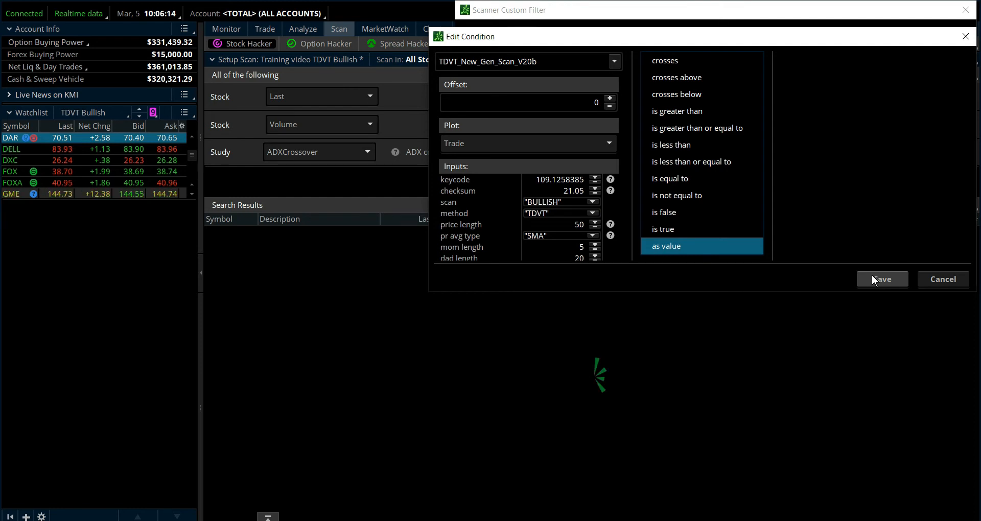
- Set the TDVT_New_Gen_Scan_V20b condition to "is true", save the custom filter and run the scan
click(676, 230)
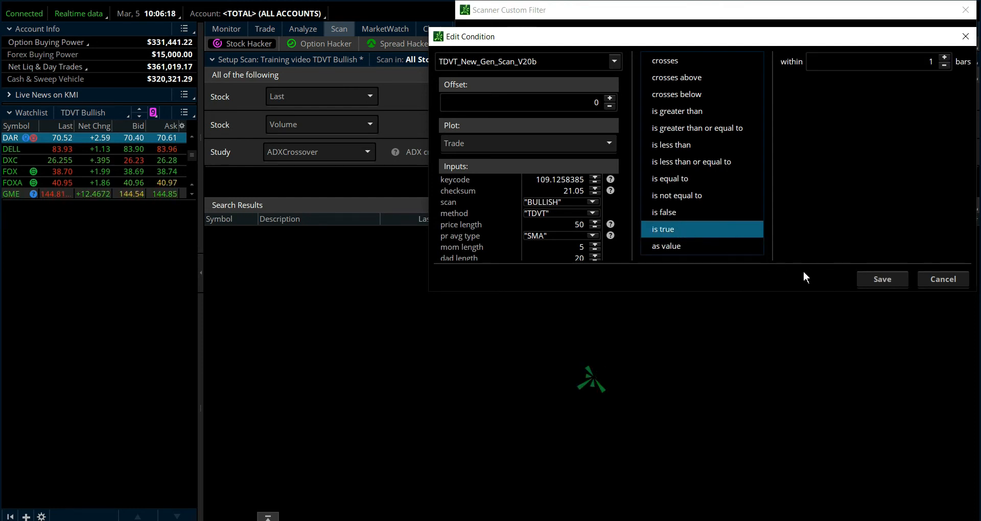
click(877, 279)
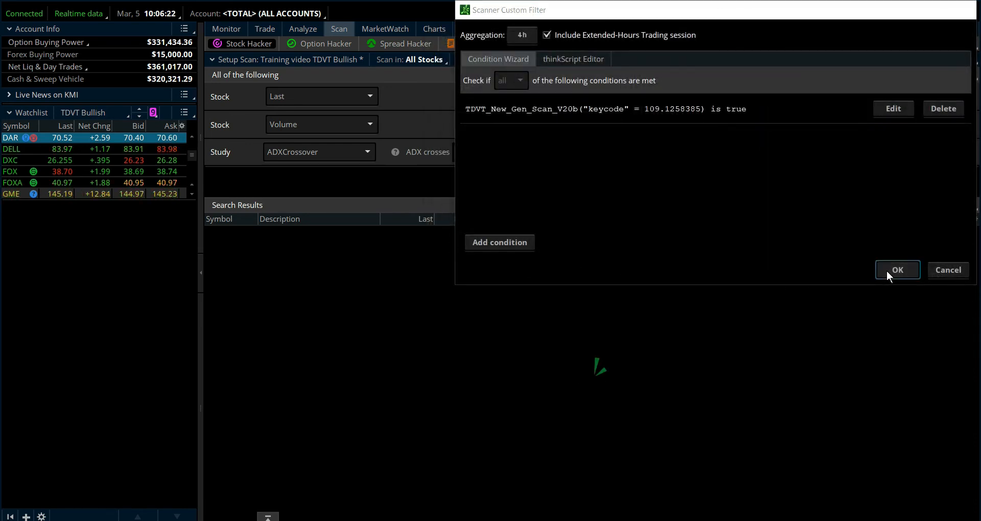
click(889, 271)
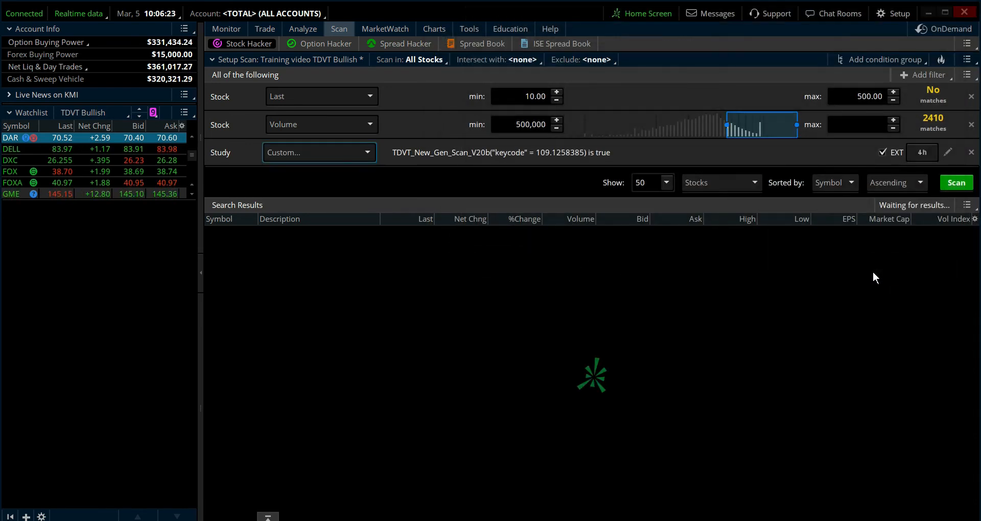
click(951, 188)
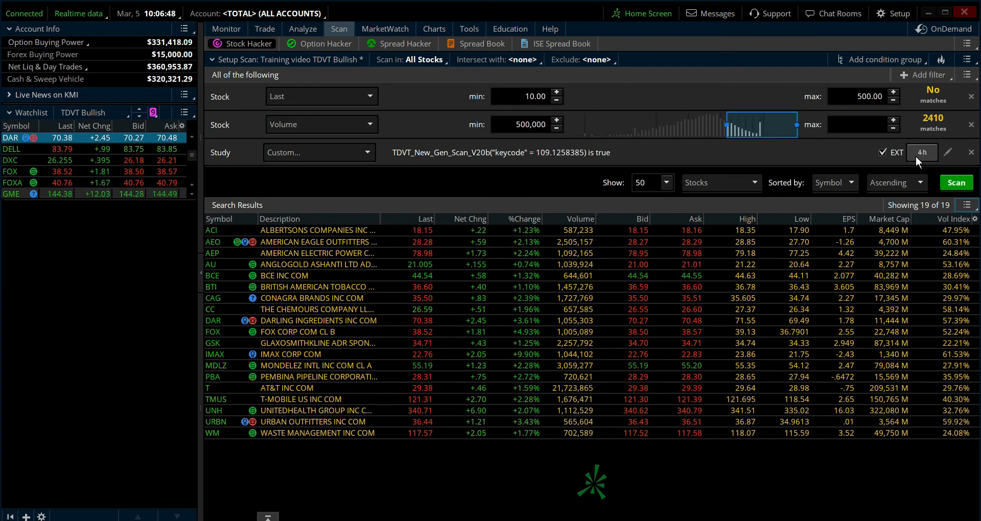
- Add a second study filter to the scan and make it a custom filter
click(921, 74)
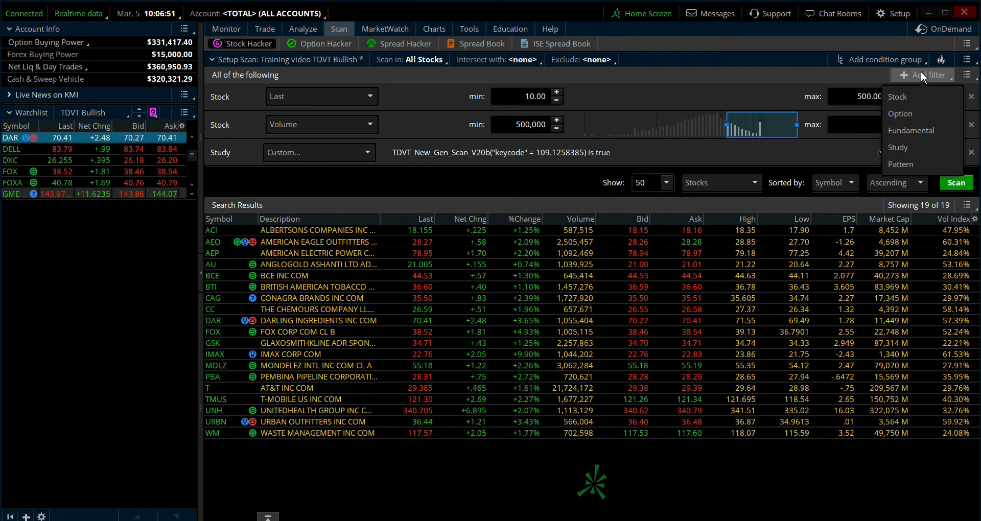
click(905, 148)
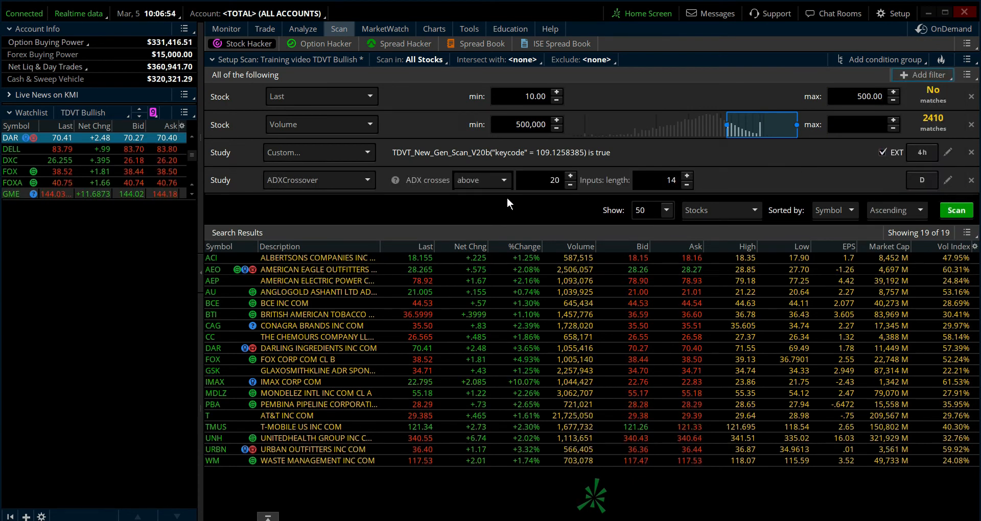
click(367, 179)
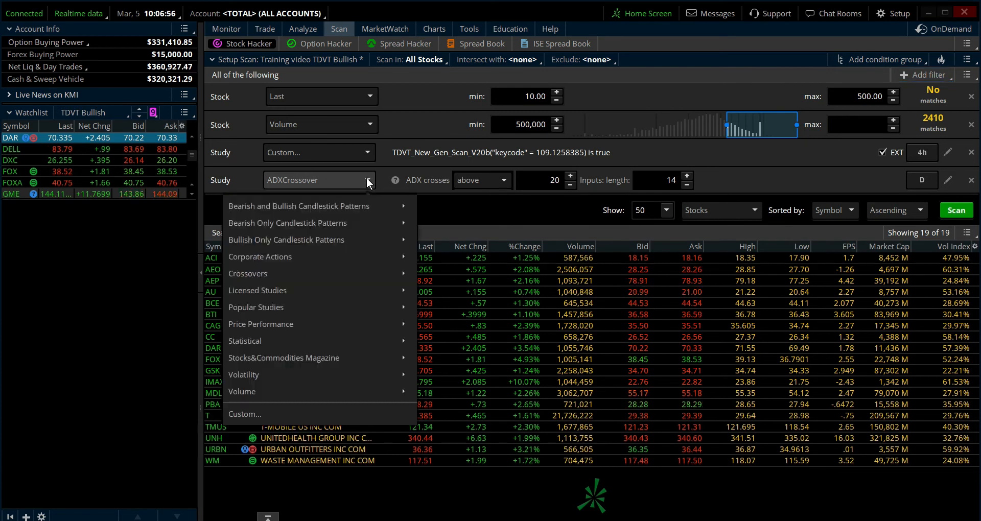
click(287, 412)
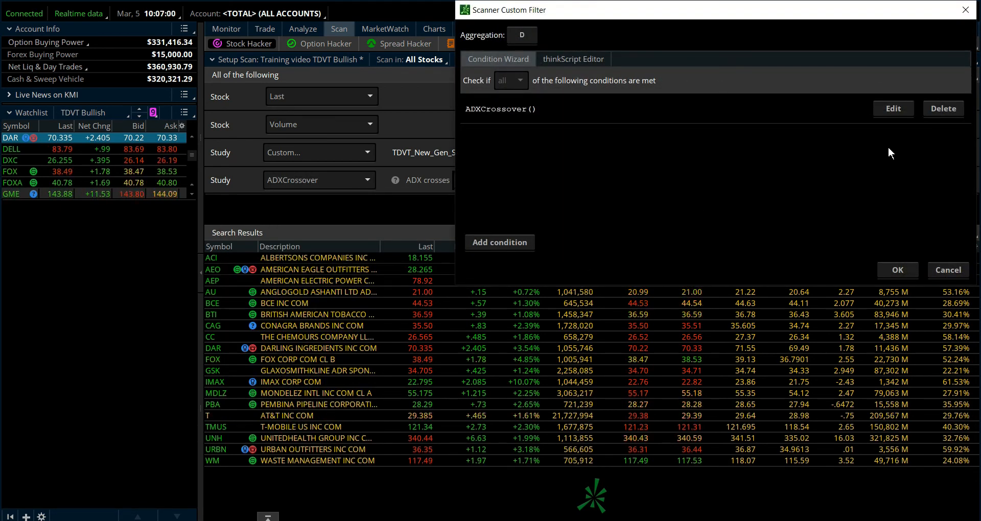
- Replace the ADXCrossover study in the new filter's condition with SimpleMovingAvg and set its length to 50
click(896, 107)
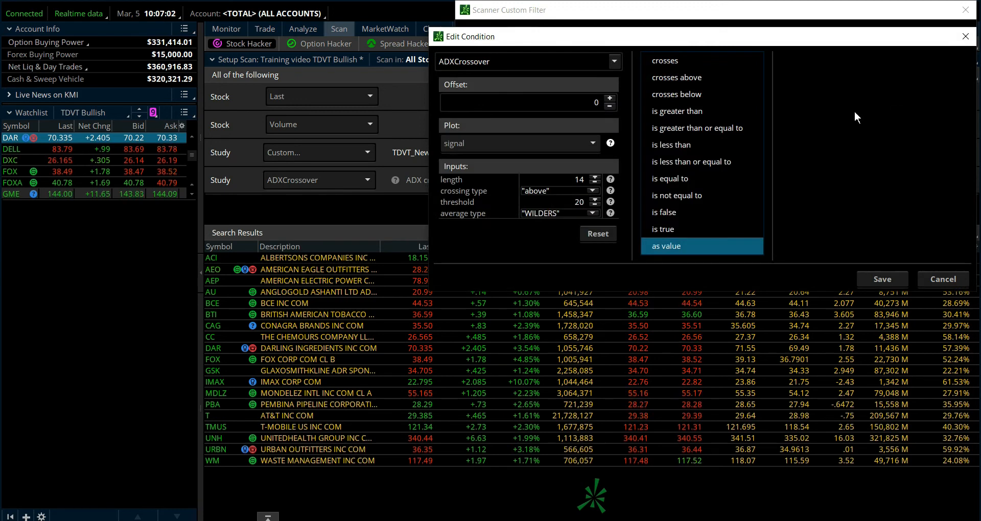
click(611, 57)
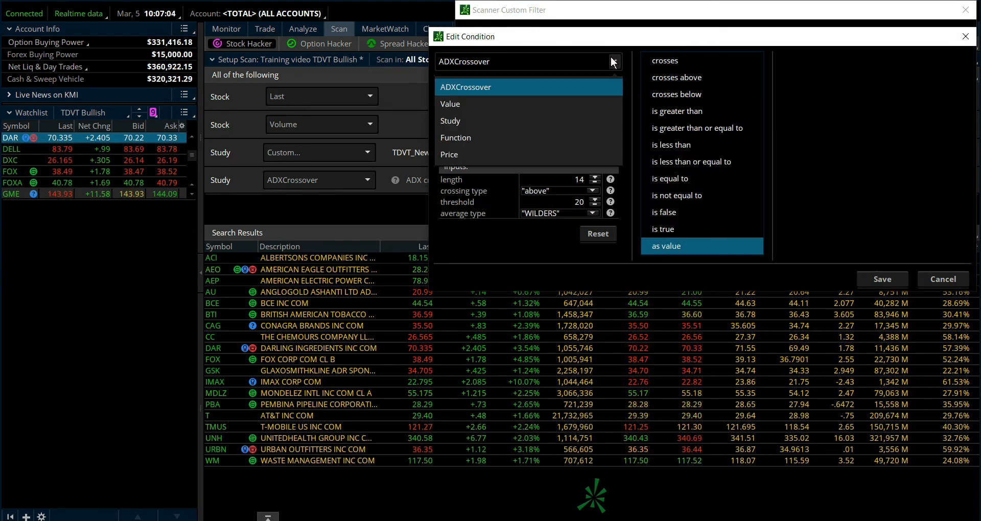
click(467, 119)
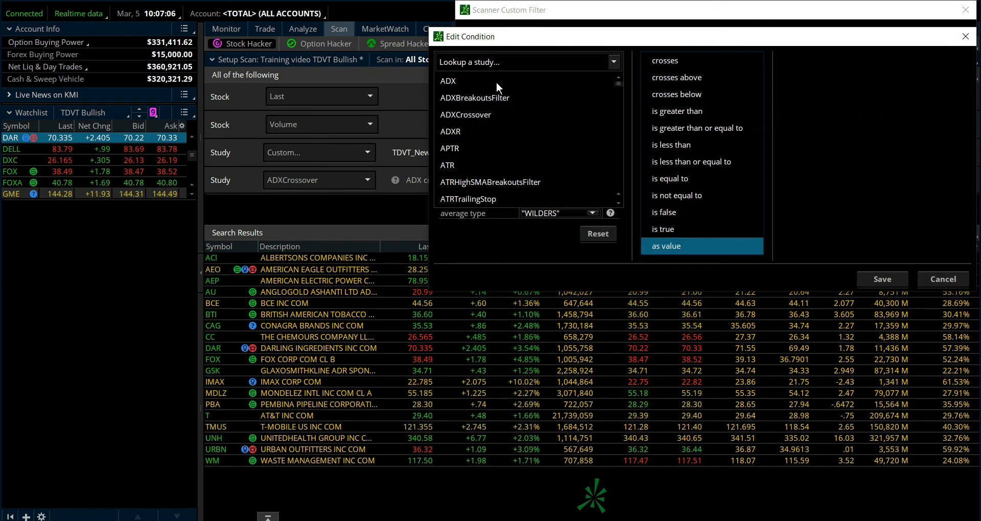
click(510, 63)
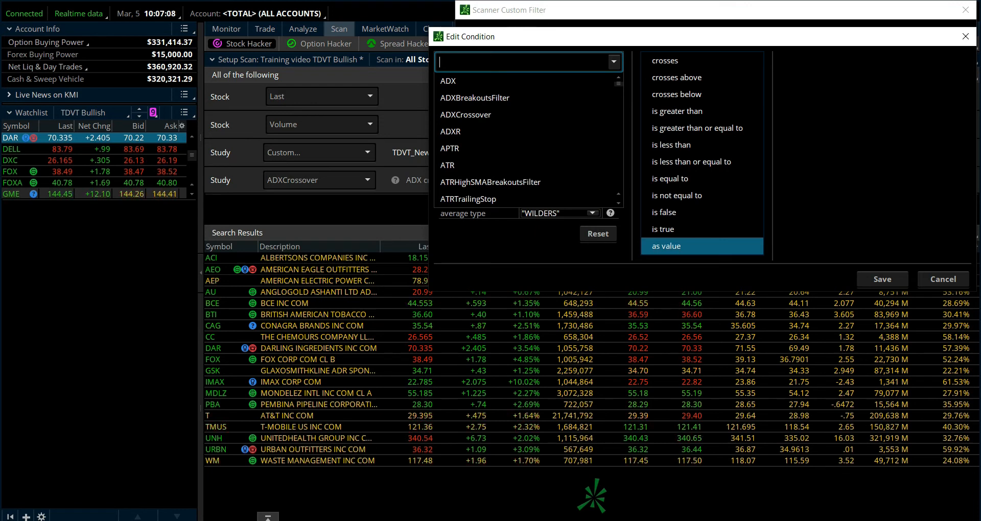
text(simp)
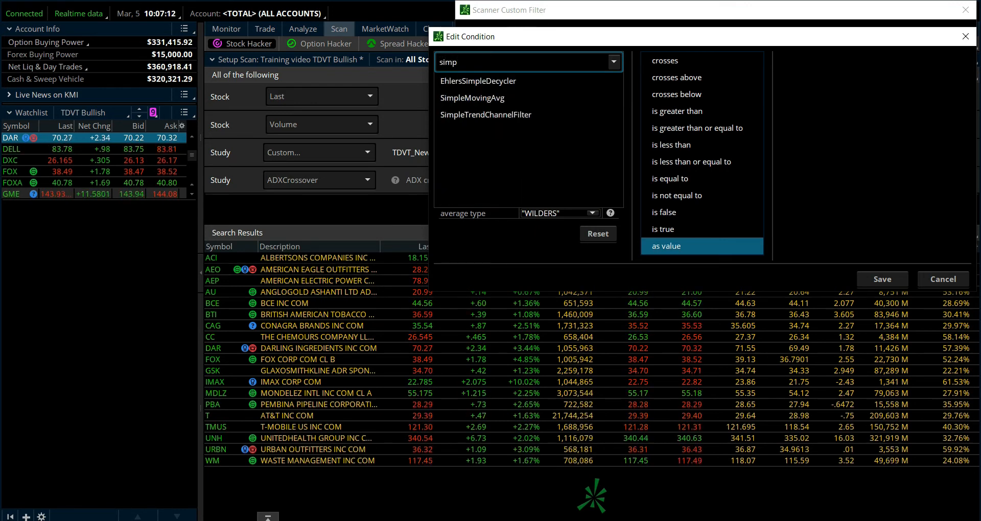
click(498, 97)
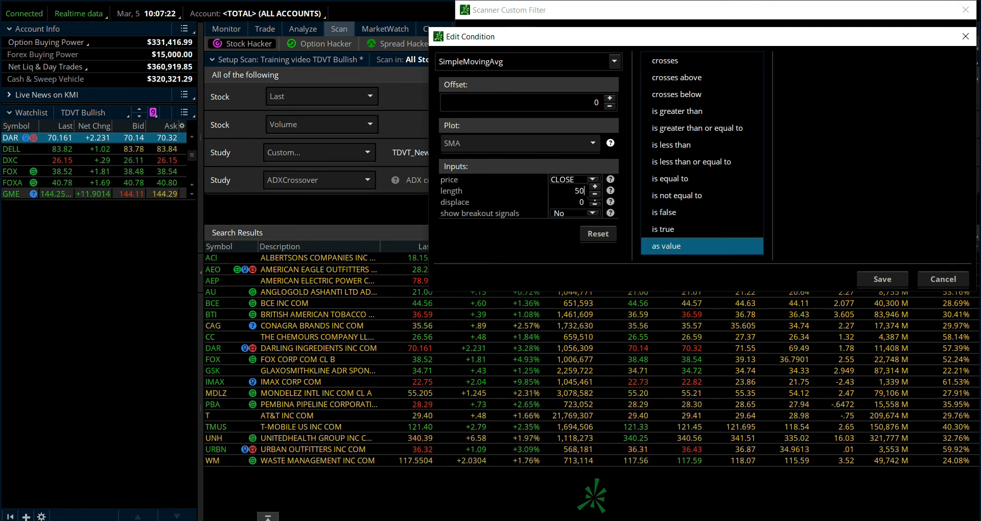
key(Return)
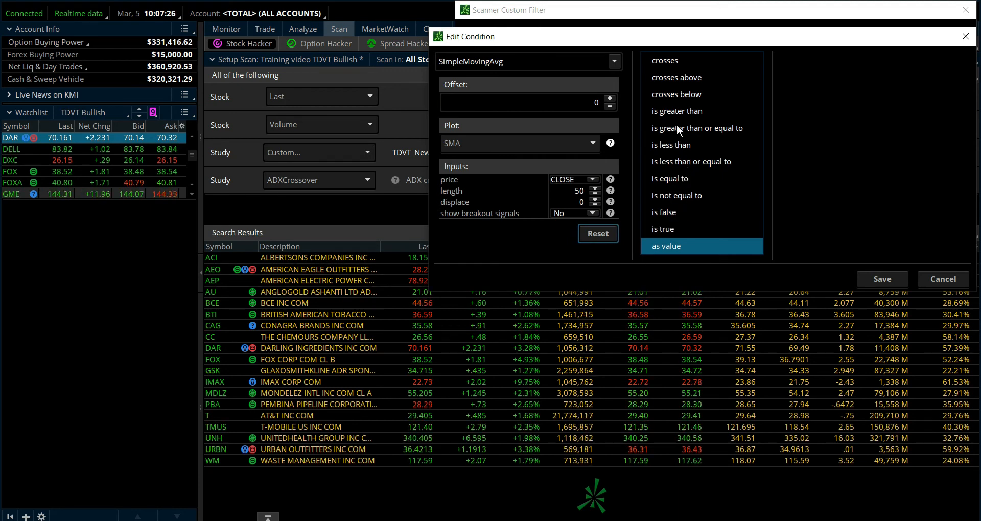
- Make the condition "is greater than" a second SimpleMovingAvg study with length 50, and save the condition
click(682, 113)
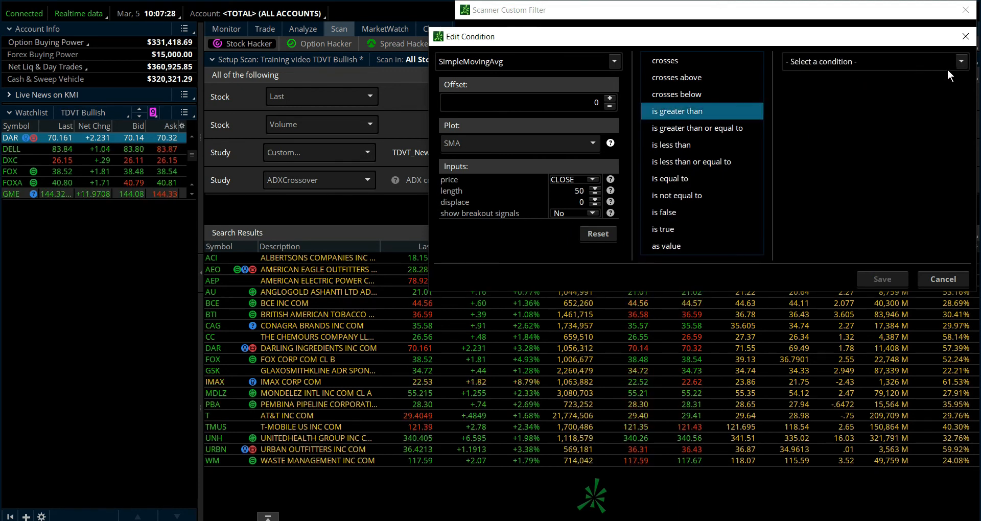
click(957, 60)
click(861, 94)
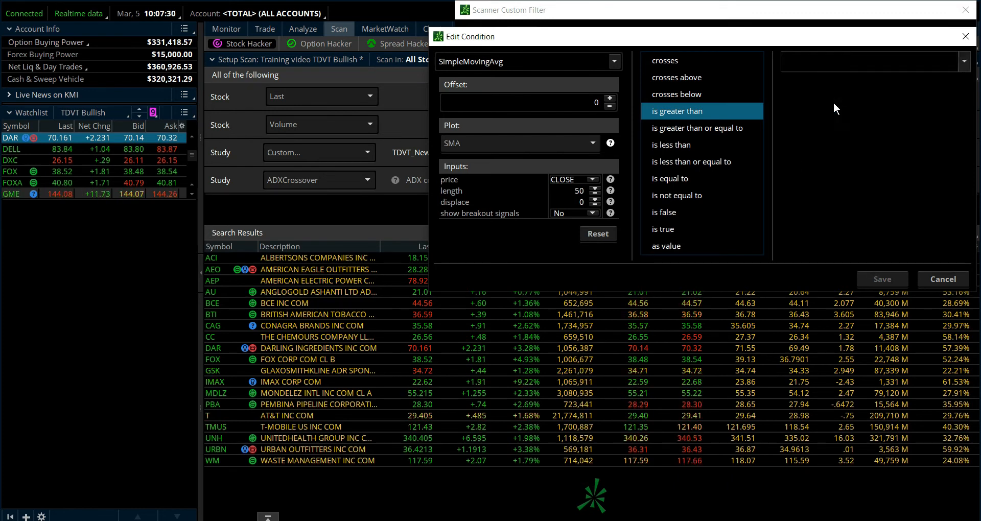
click(860, 62)
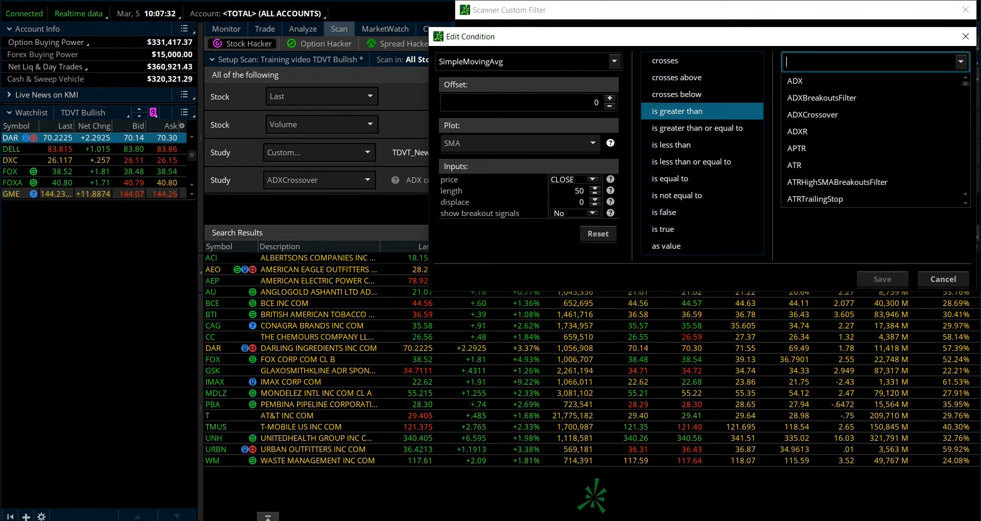
text(simpl)
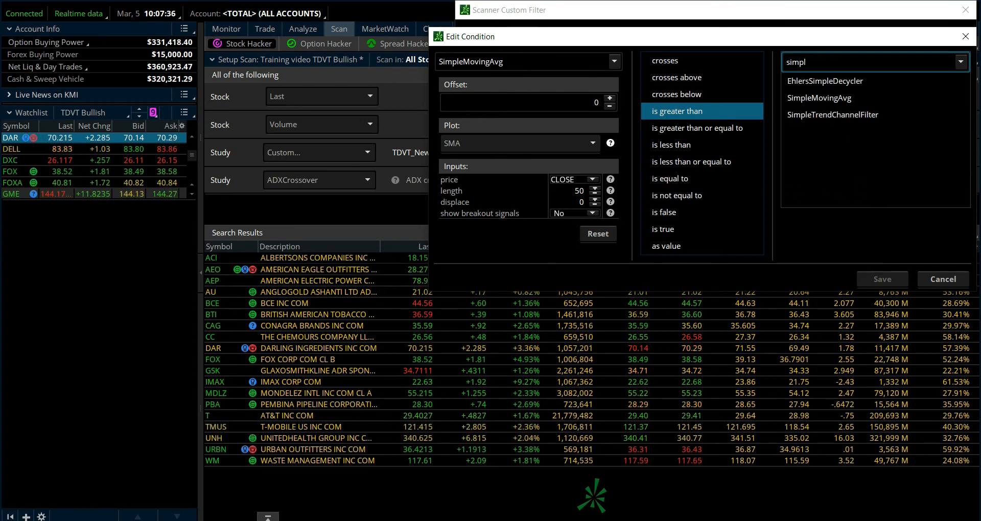
click(842, 98)
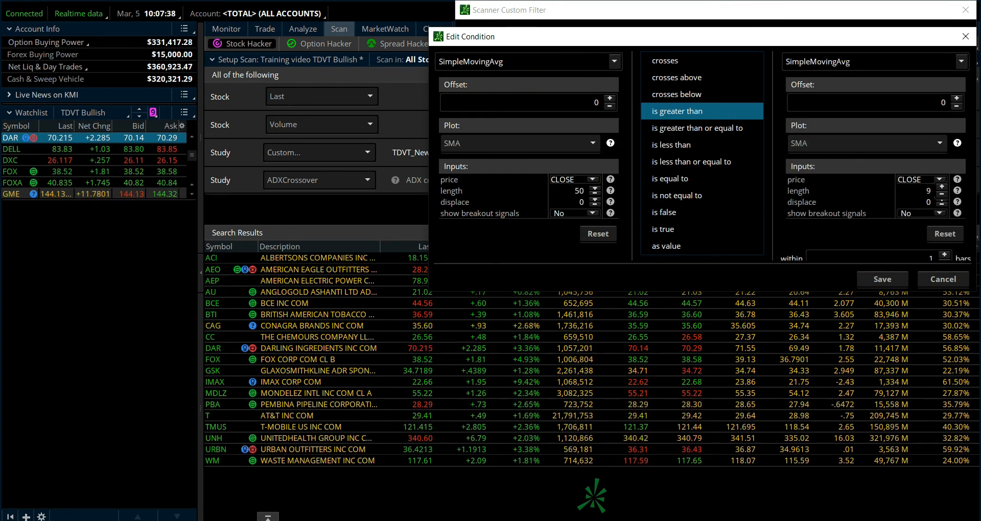
double_click(932, 193)
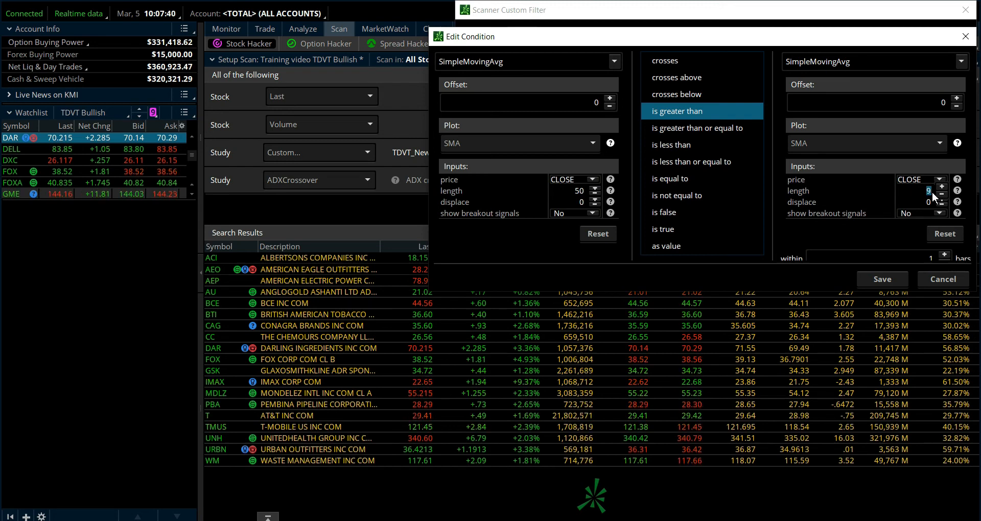
text(50)
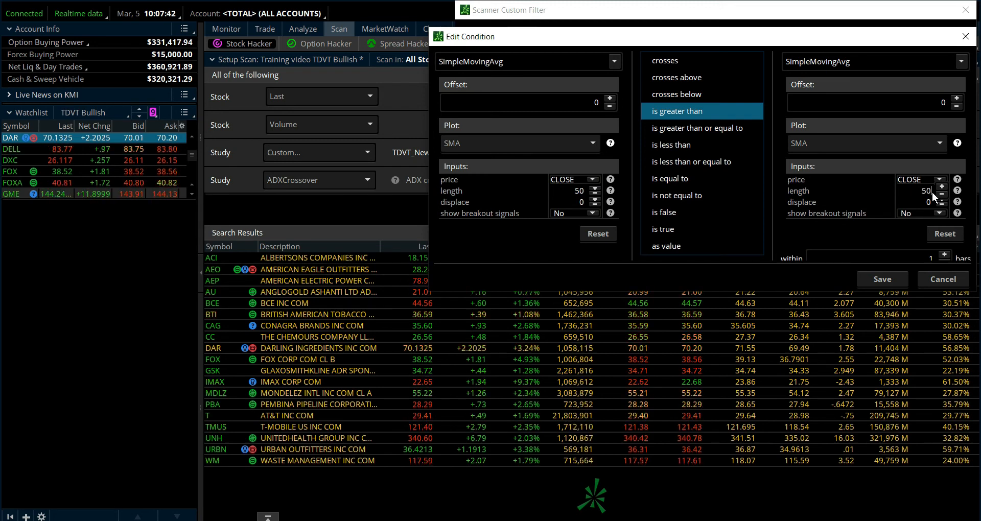
key(Tab)
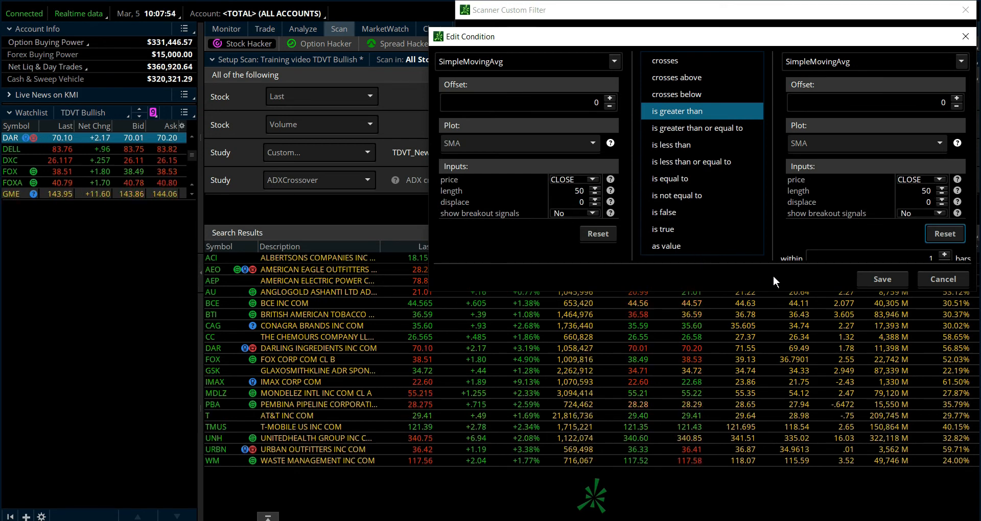
click(878, 281)
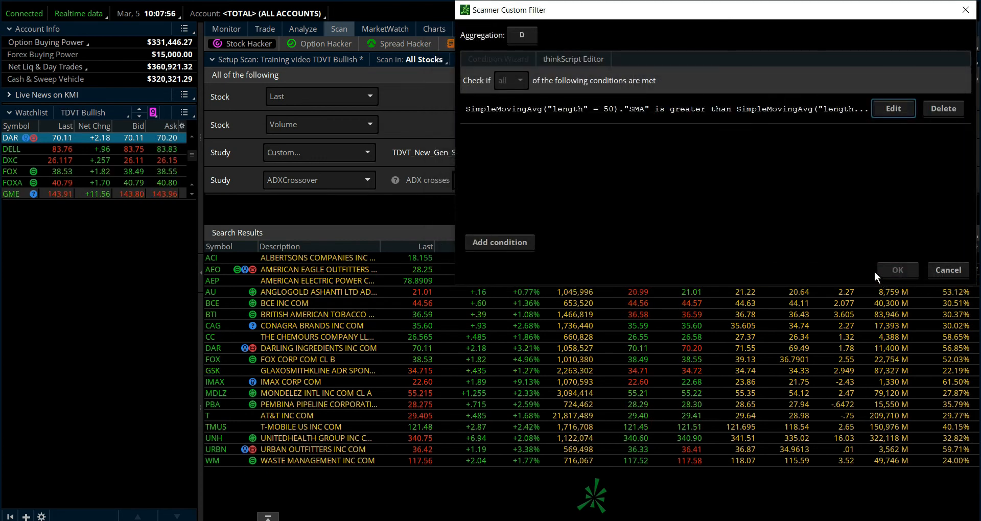
- Append [1] to the second SimpleMovingAvg in the filter's thinkScript code, save the custom filter and run the scan
click(593, 59)
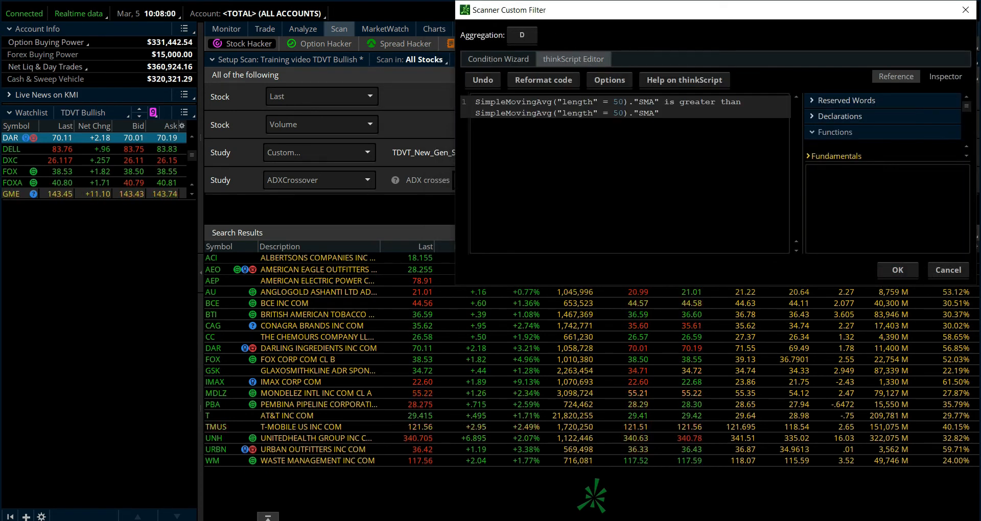
click(659, 113)
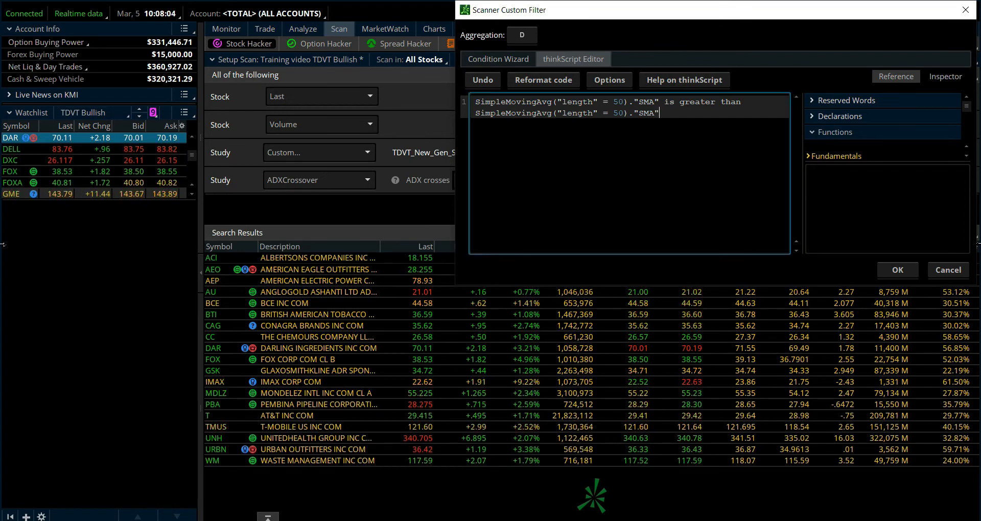
text([)
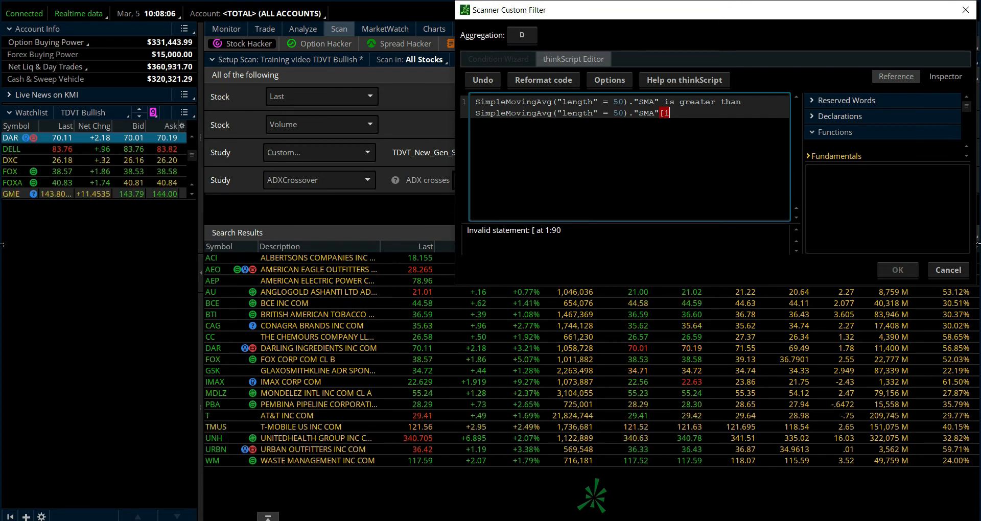
text(1])
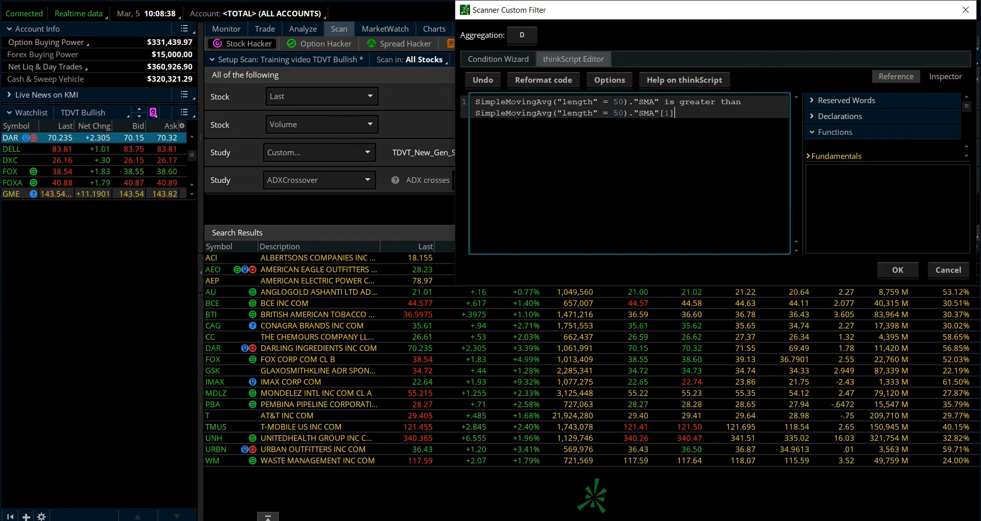
mouse_move(677, 102)
mouse_down()
mouse_move(716, 102)
mouse_move(674, 113)
mouse_up()
click(711, 102)
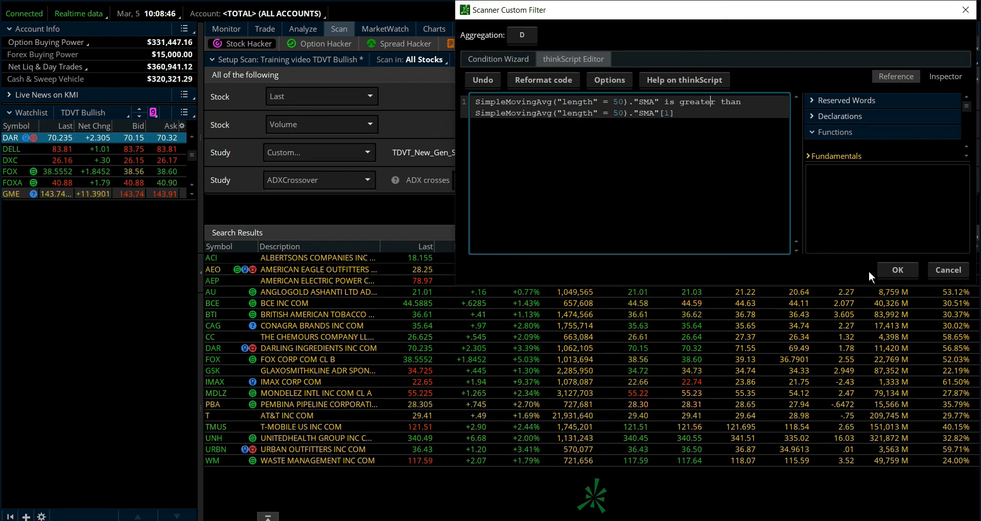
click(897, 270)
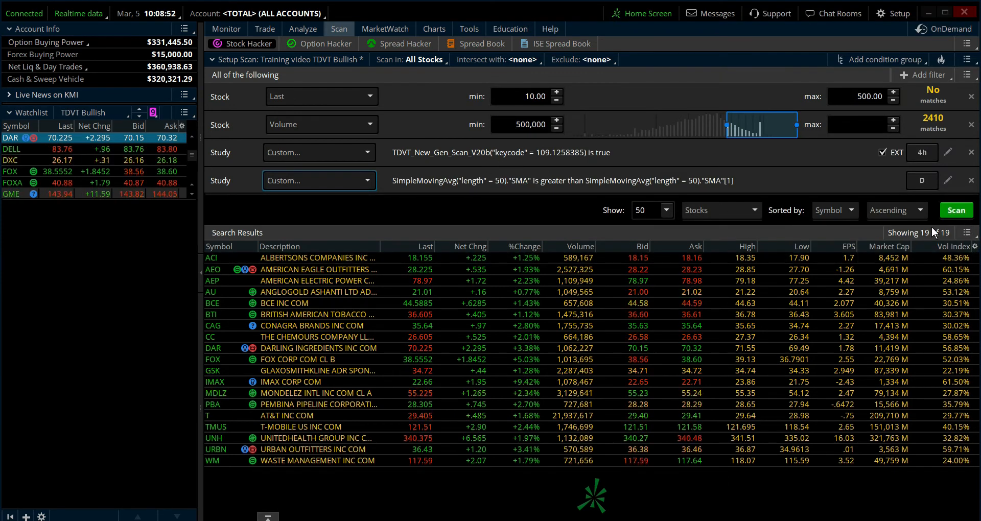
click(955, 211)
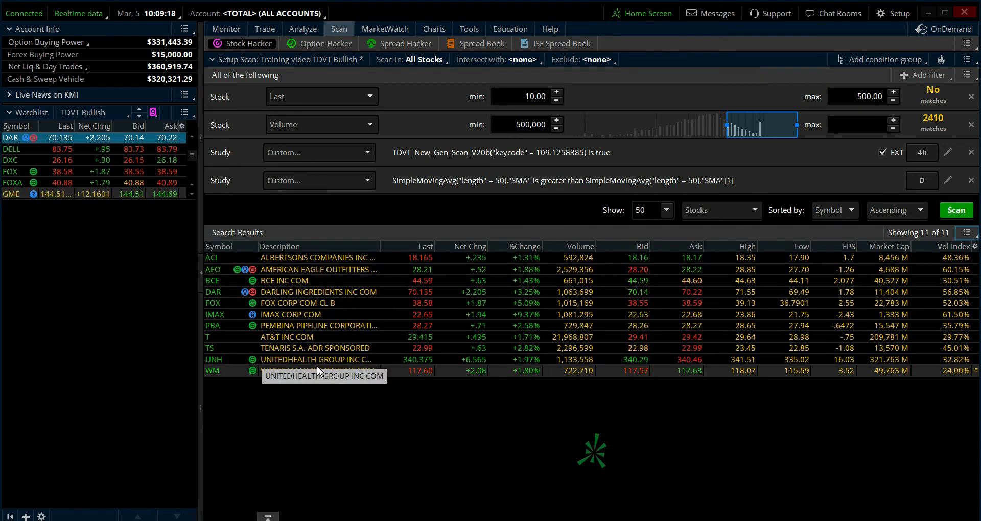
- Send WM from the scan results to the Lilac link group and view its charts
right_click(289, 366)
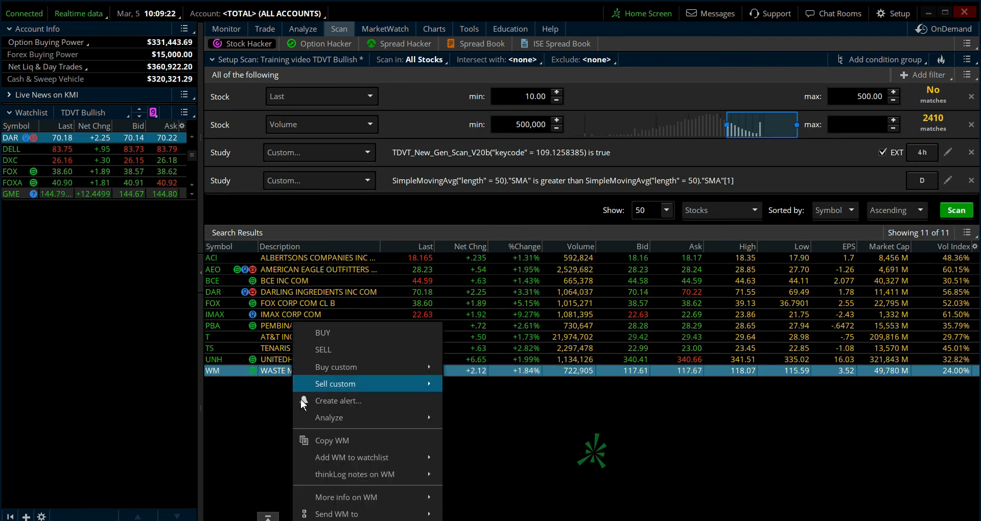
mouse_move(369, 512)
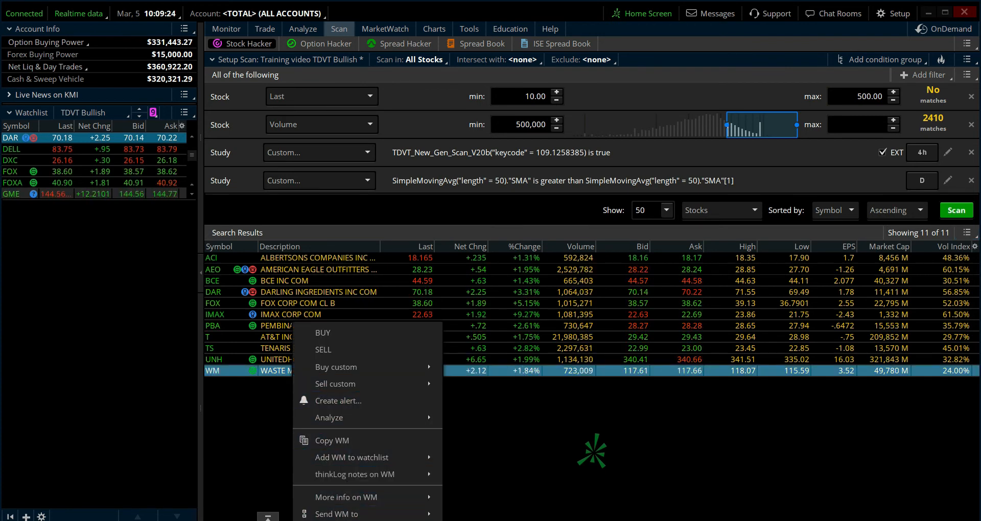
mouse_move(437, 514)
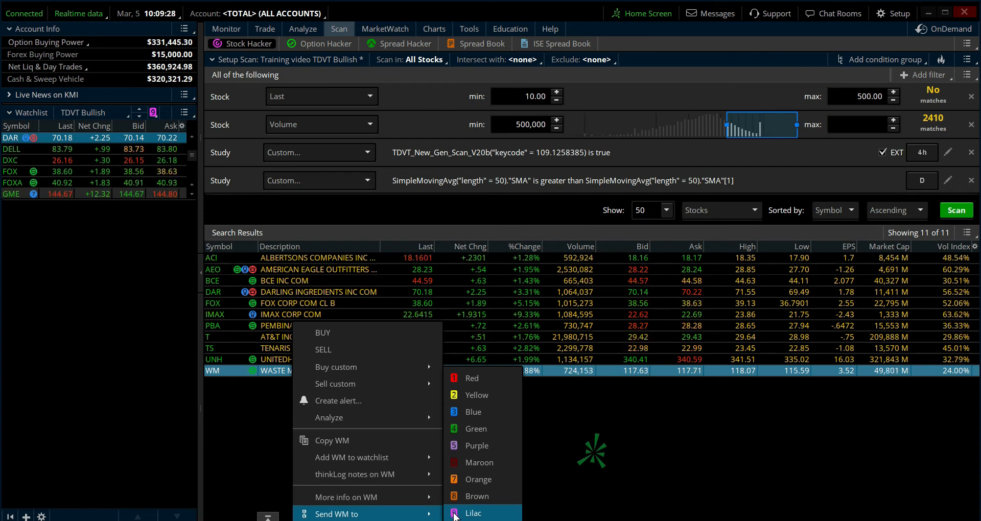
click(454, 515)
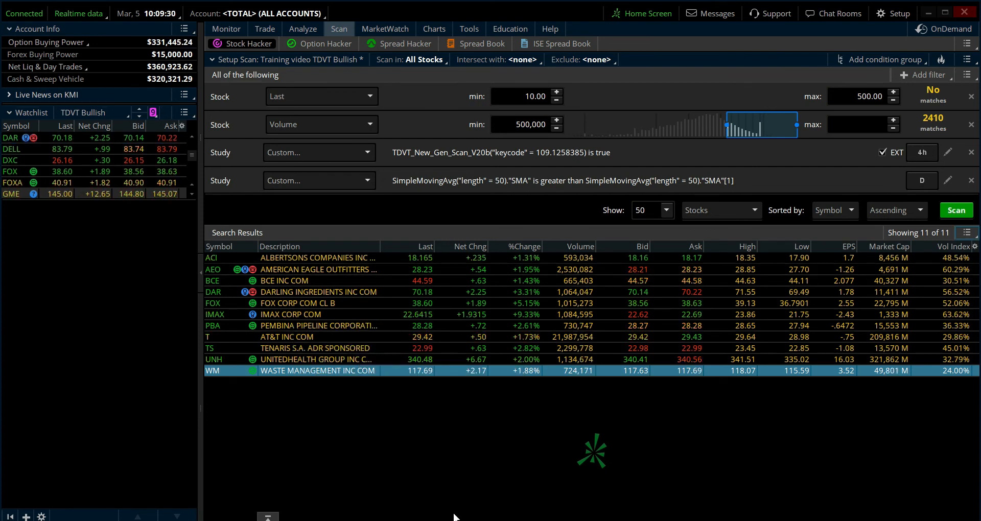
click(442, 29)
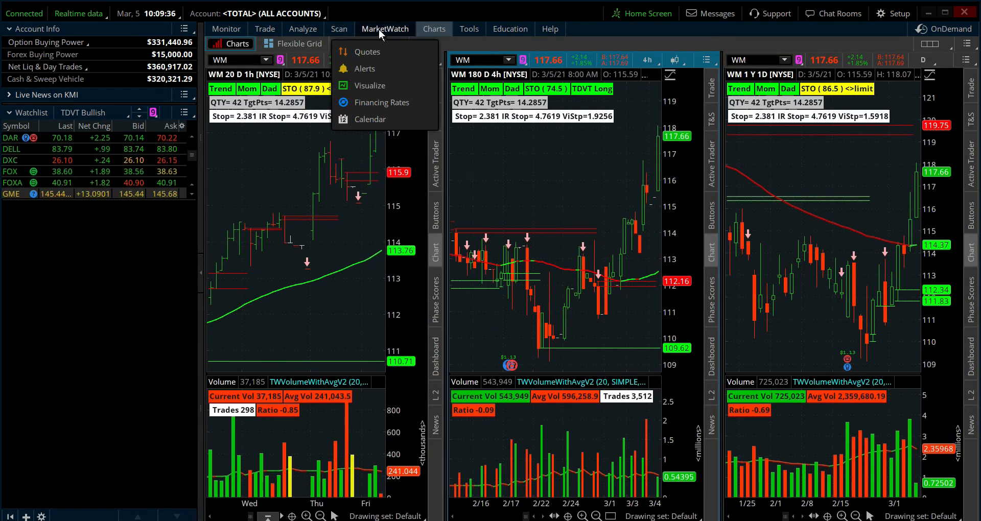
- Return to the scan and save its query as "Training video TDVT Bullish", overwriting the existing one
click(340, 28)
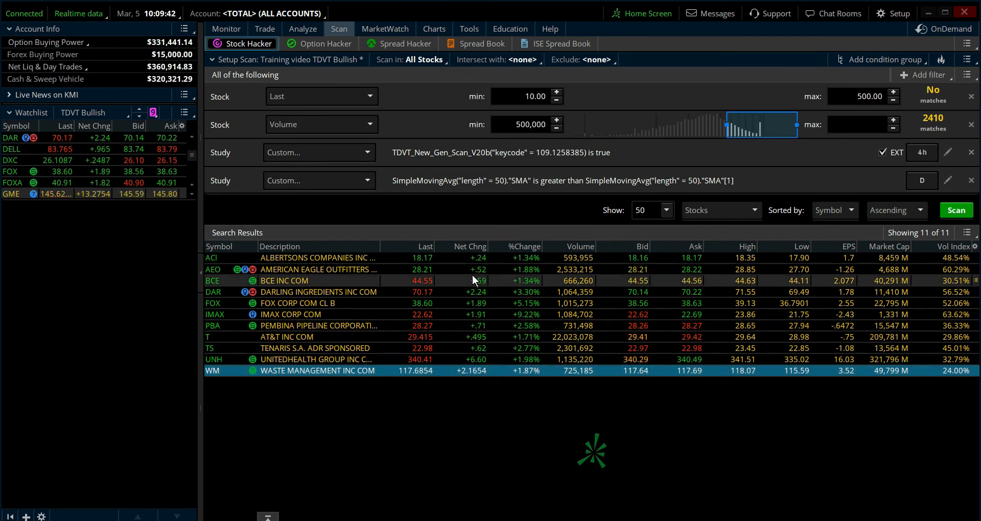
click(966, 59)
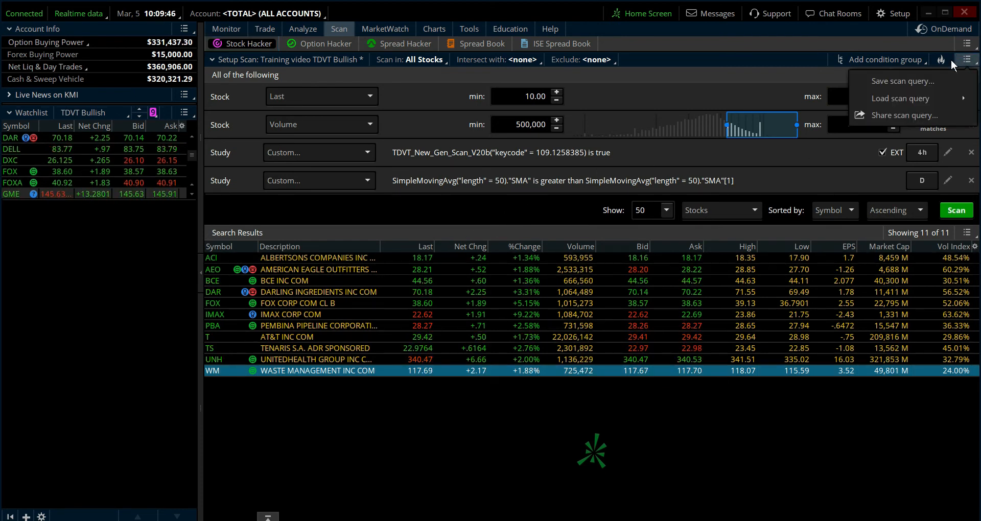
click(907, 80)
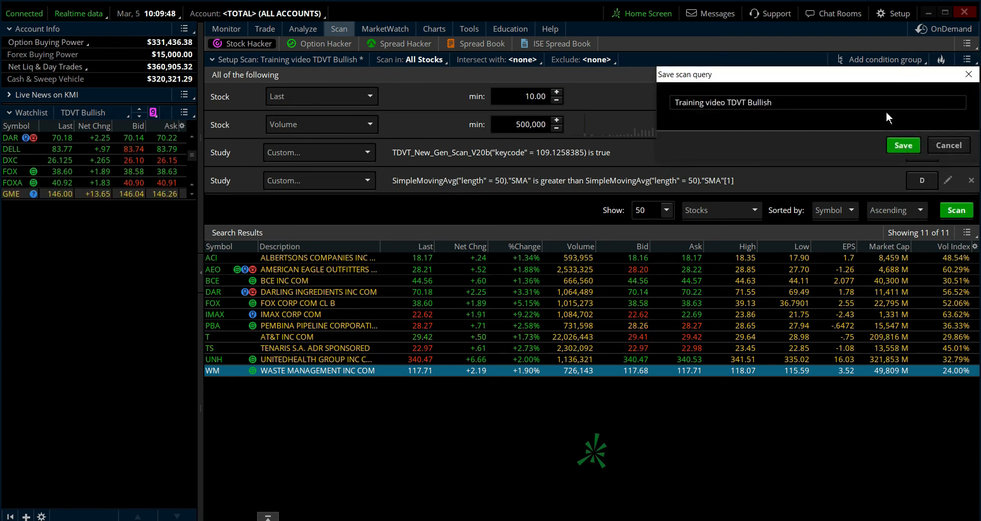
click(903, 144)
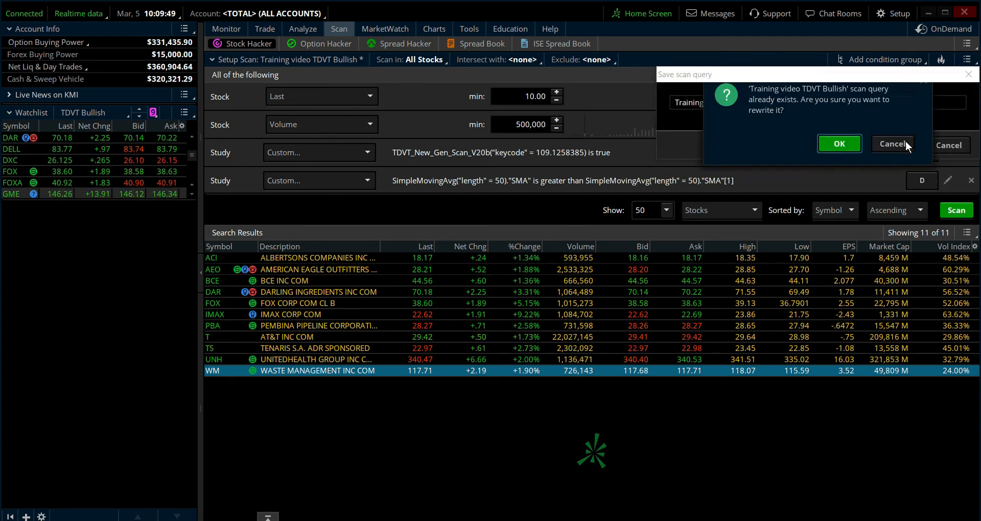
click(846, 151)
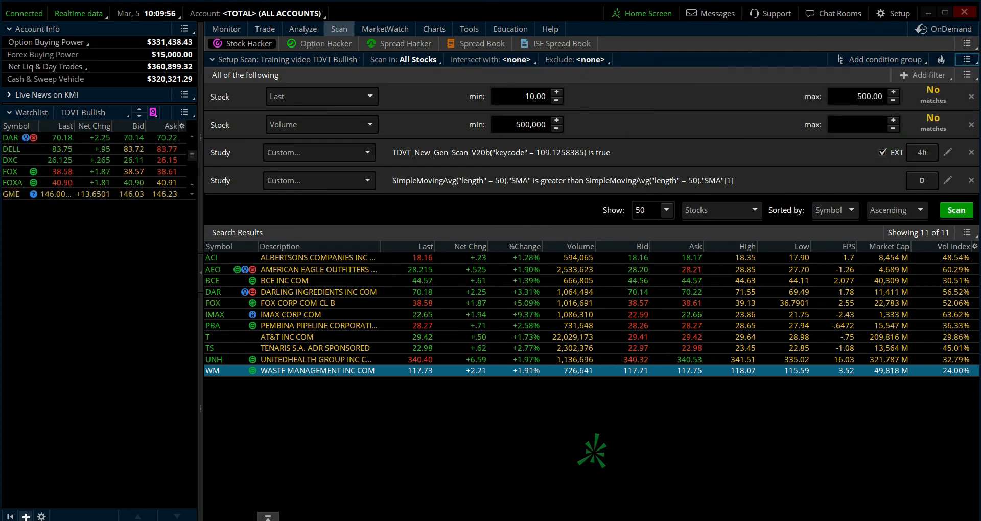
- Add a second Watchlist gadget below the TDVT Bullish watchlist
click(26, 516)
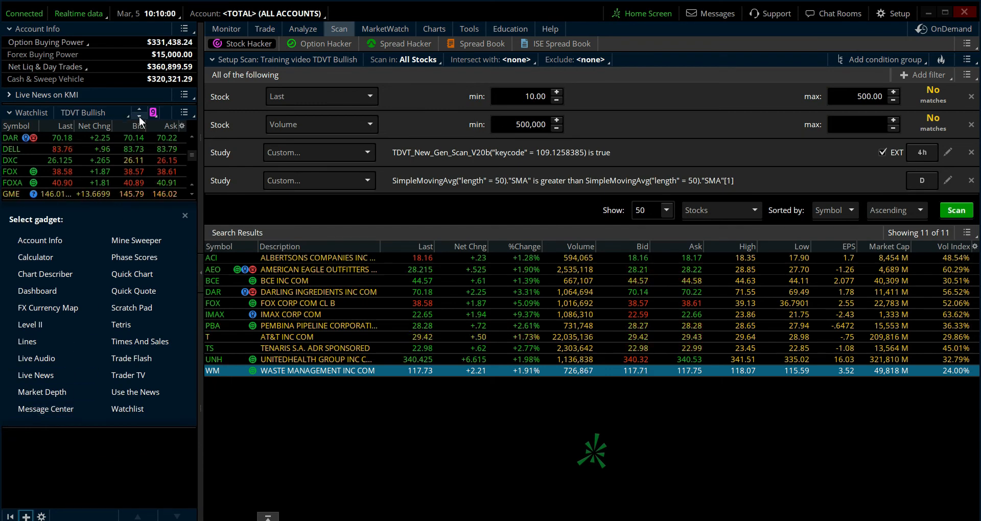
click(134, 407)
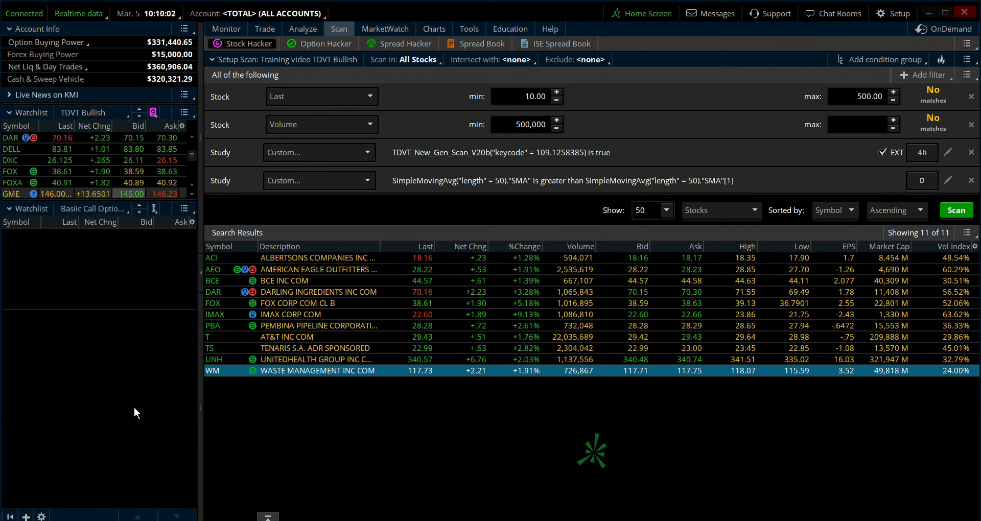
- Load the personal "Training video TDVT Bullish" scan into the lower watchlist and enlarge the gadget to show every symbol
click(102, 210)
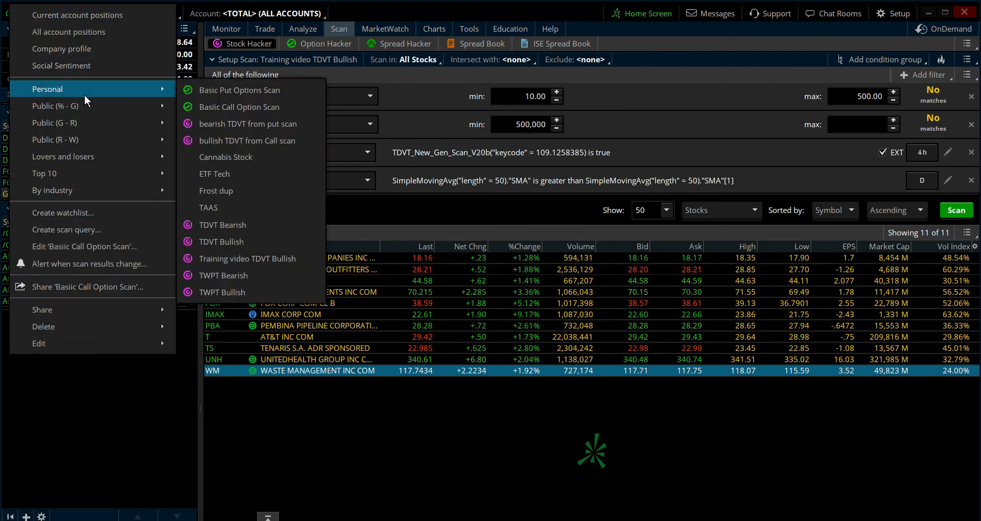
mouse_move(149, 87)
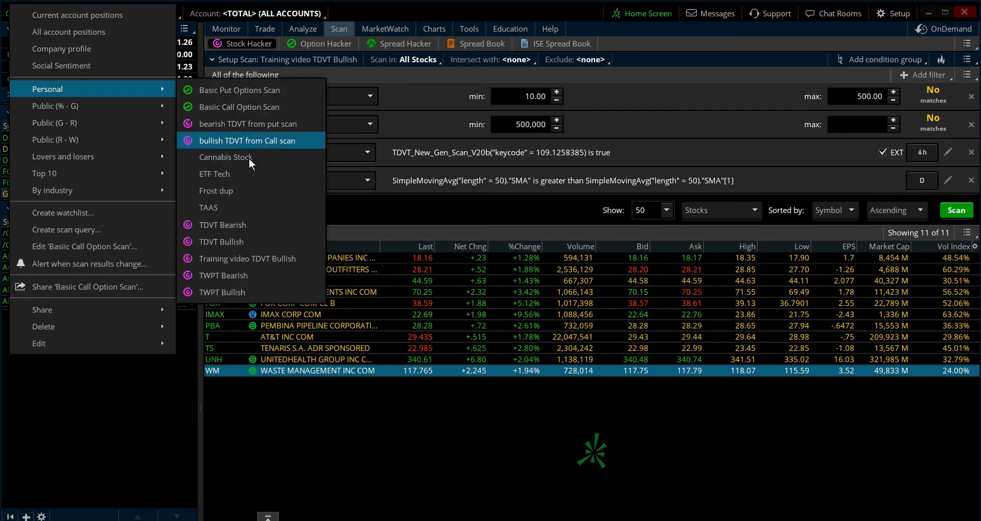
click(255, 259)
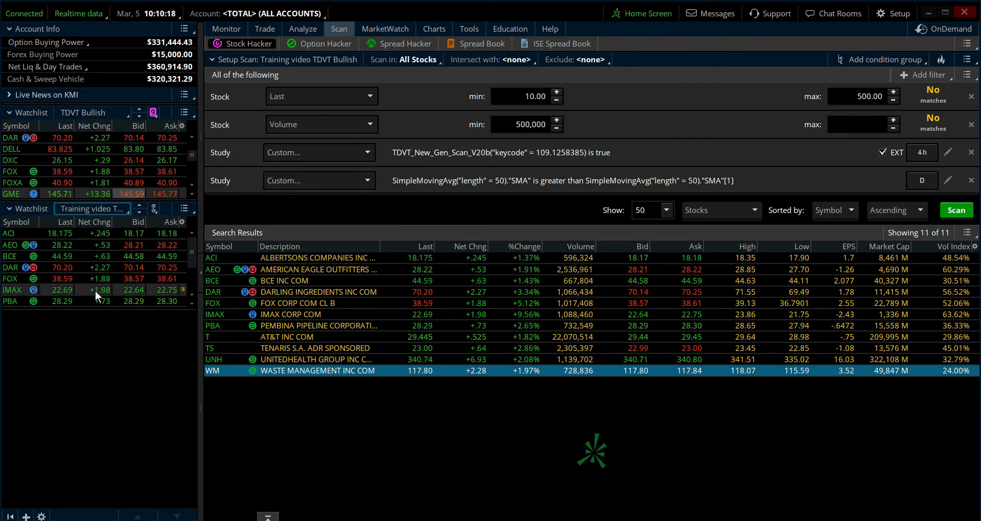
drag(92, 310, 97, 382)
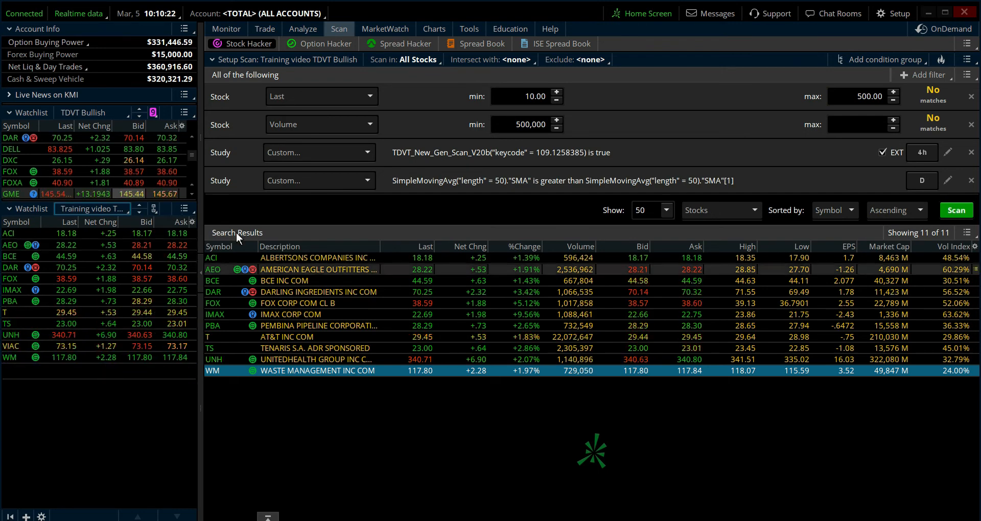
- Open the charts and try to bring up BCE, DAR, FOX and IMAX from the Training video TDVT Bullish watchlist
click(434, 29)
click(433, 30)
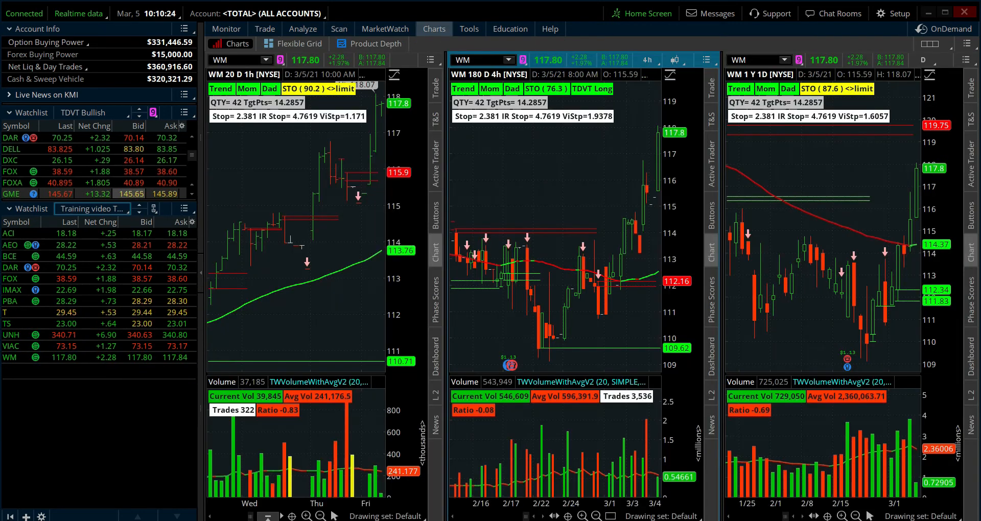
click(10, 256)
click(12, 268)
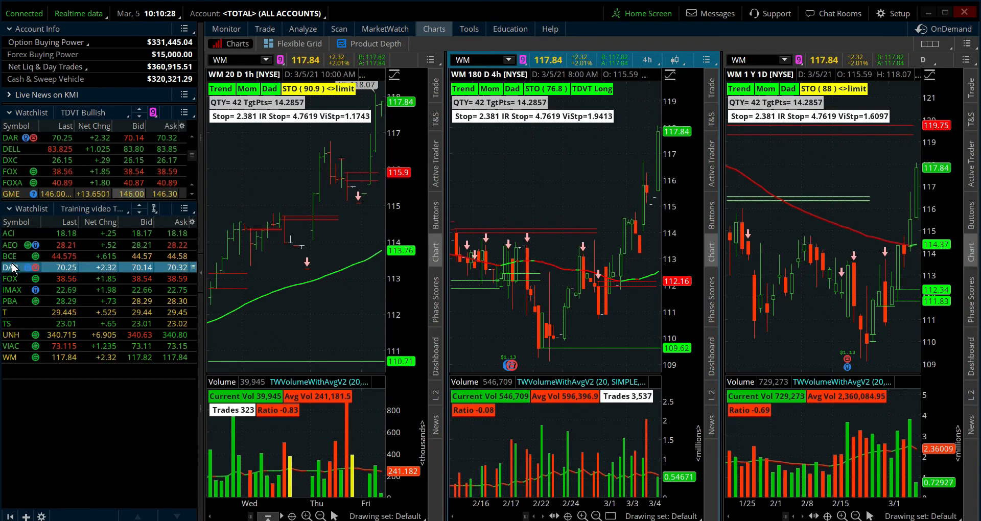
click(15, 279)
click(13, 290)
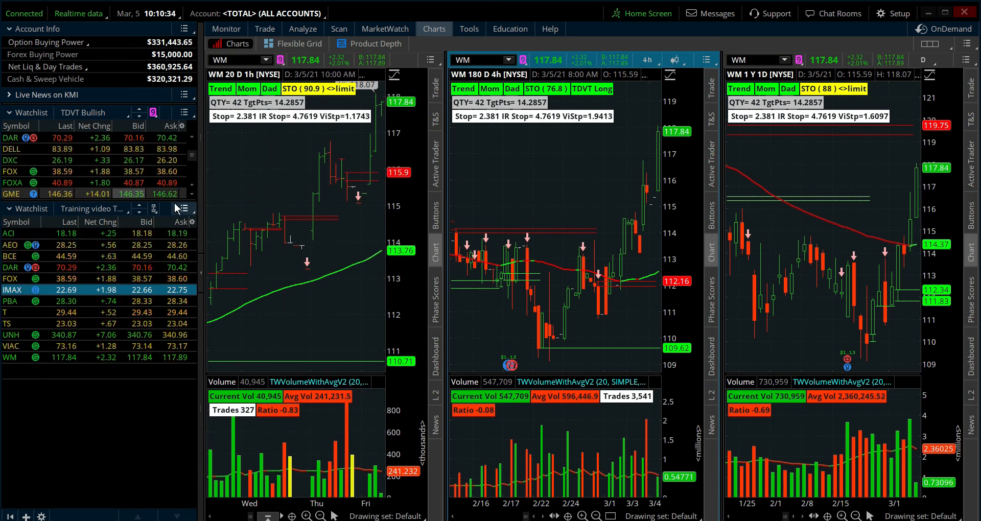
- Link the Training video TDVT Bullish watchlist to the Lilac group and view charts of its symbols, including BCE, DAR and FOX
click(155, 210)
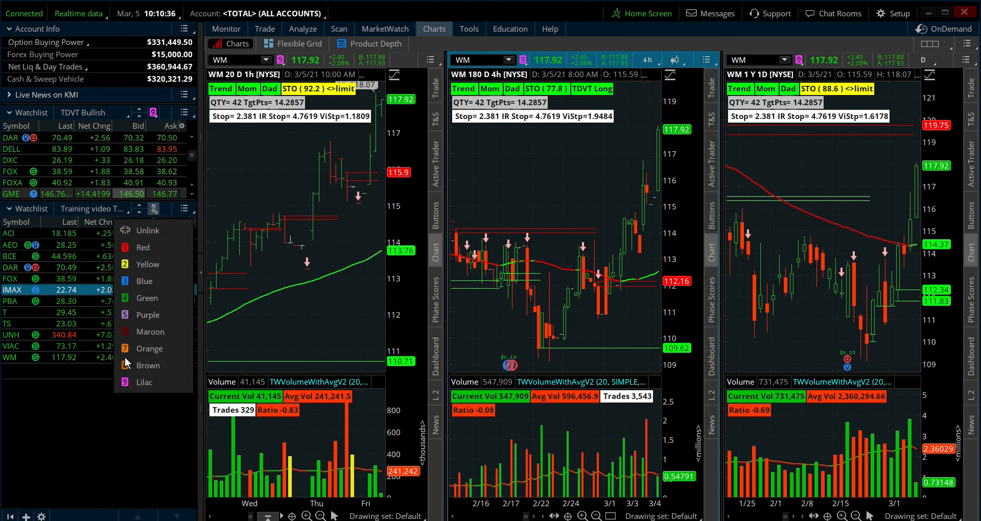
click(130, 384)
click(33, 236)
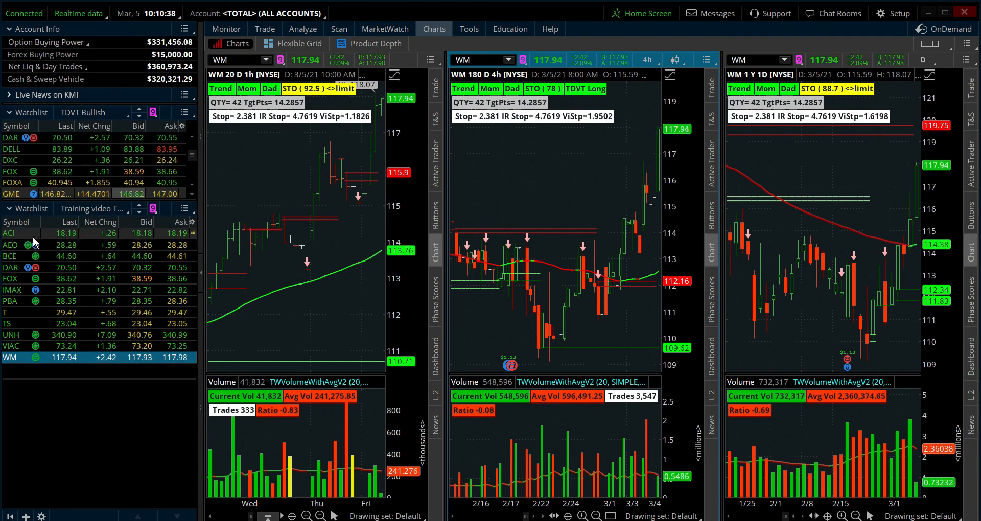
click(31, 255)
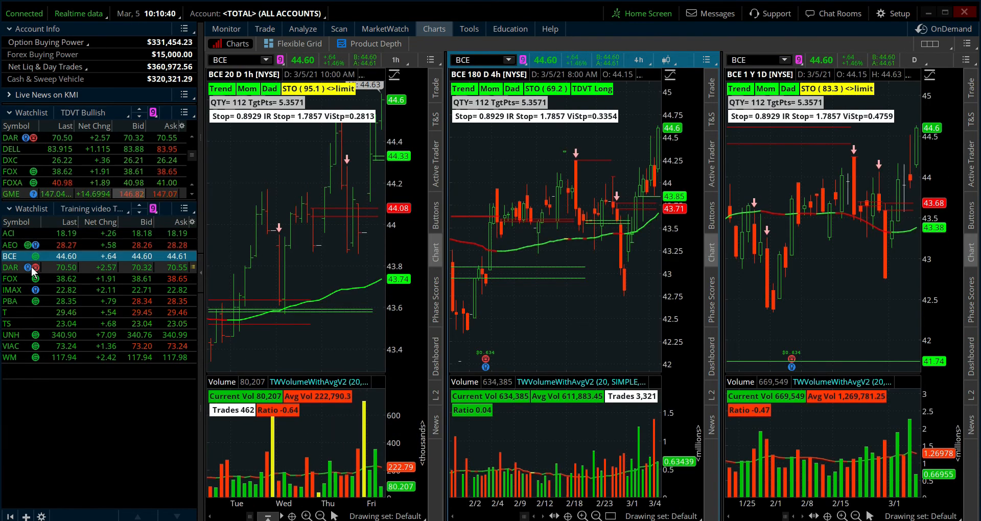
click(31, 268)
click(66, 280)
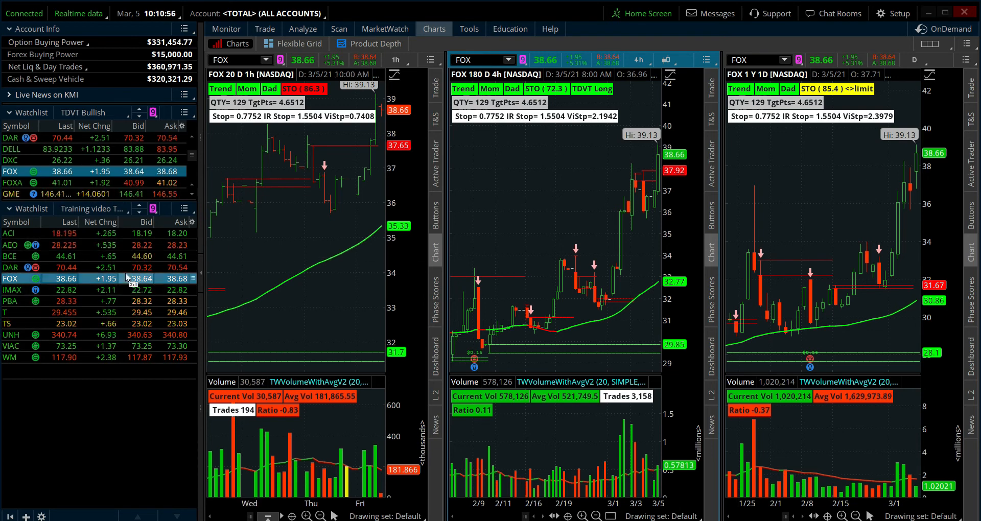
- Create an alert for when a symbol is added to the Training video TDVT Bullish scan results
click(82, 203)
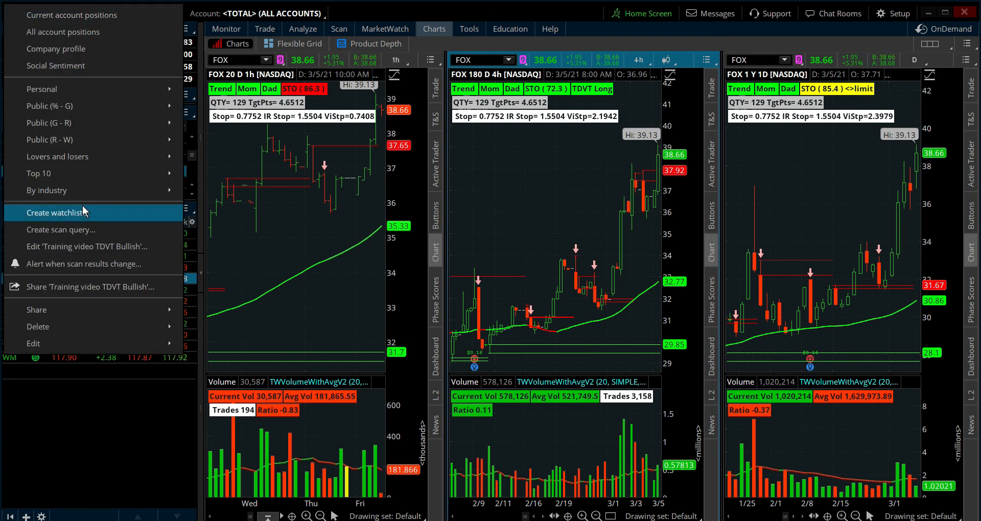
click(113, 263)
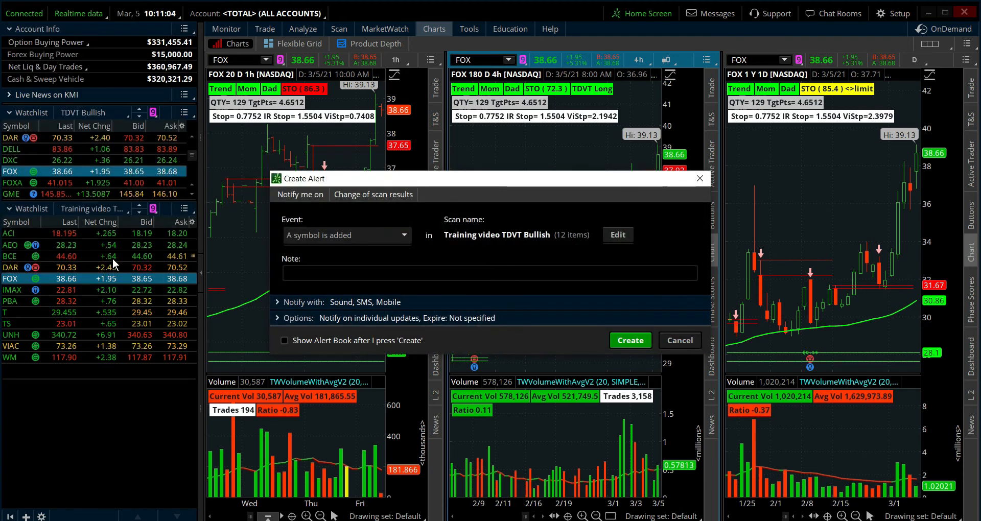
click(632, 343)
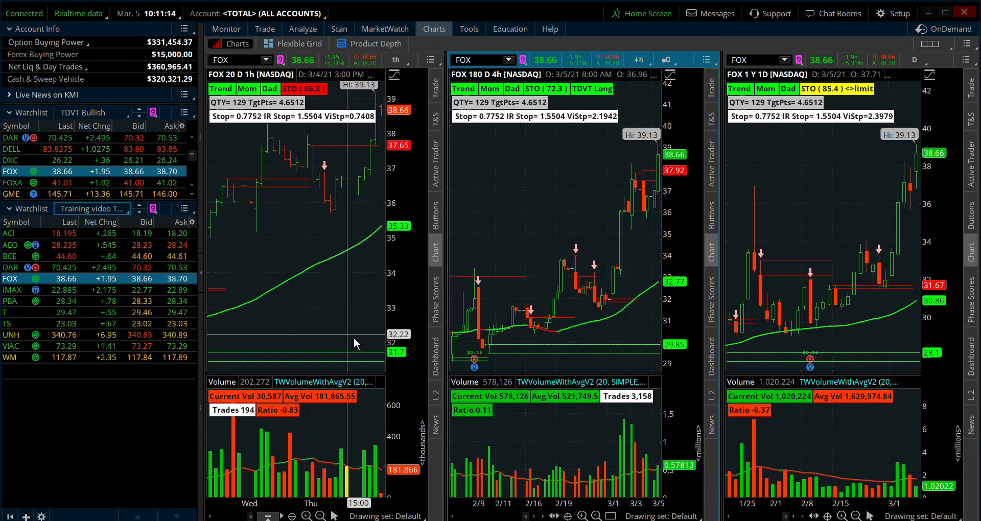
- Review the notification settings for e-mail, text and alert events in the application settings, leaving them without applying changes
click(899, 14)
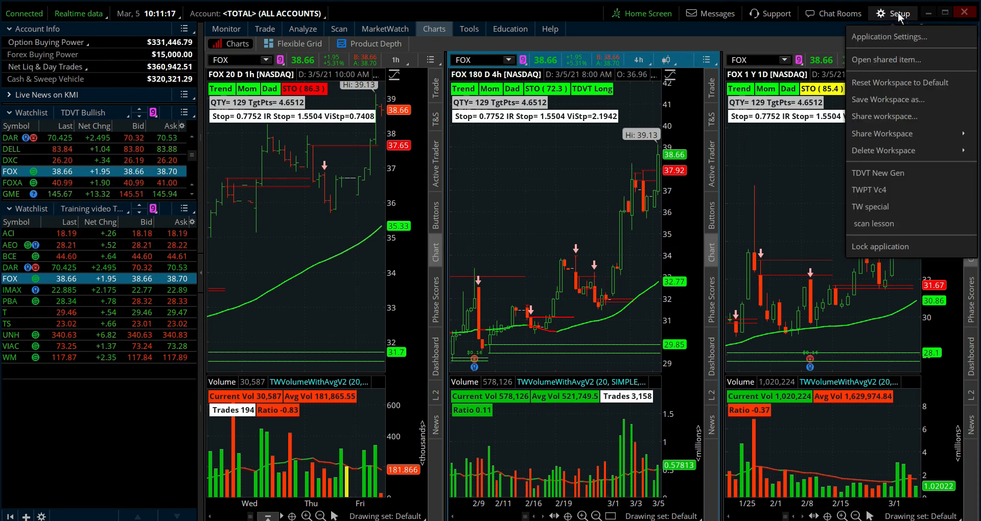
click(886, 36)
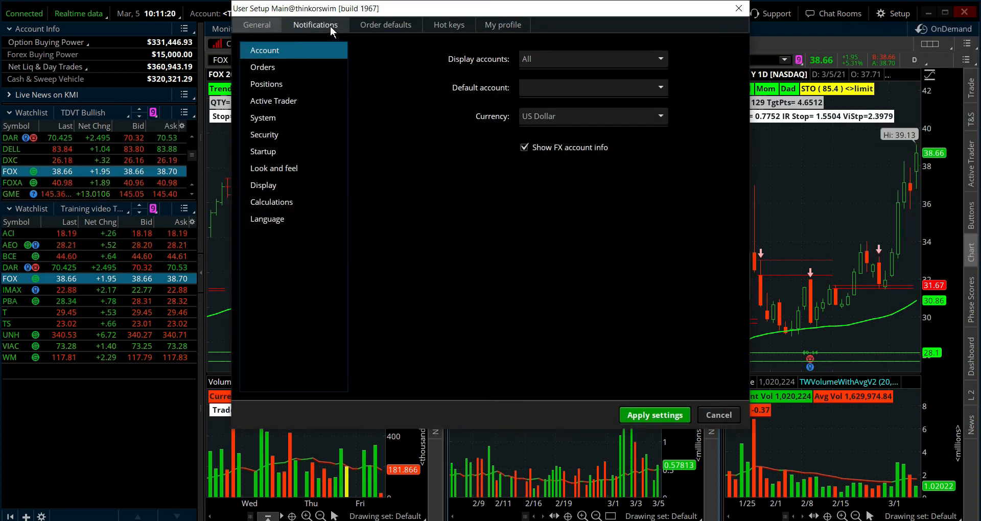
click(330, 26)
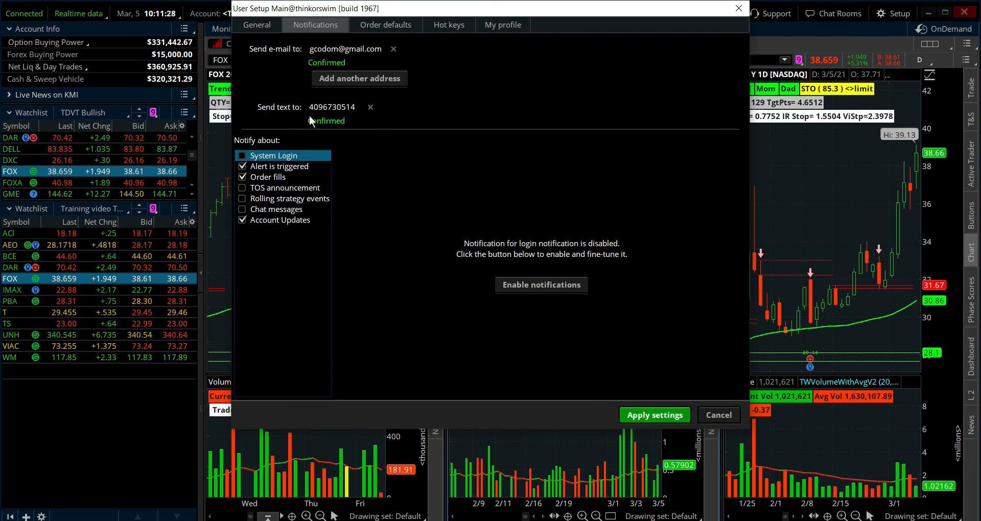
click(719, 418)
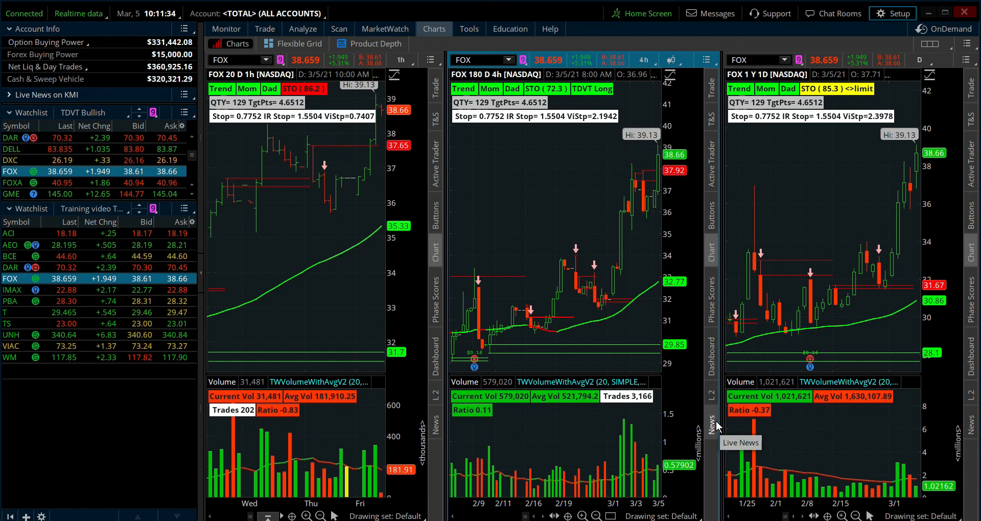